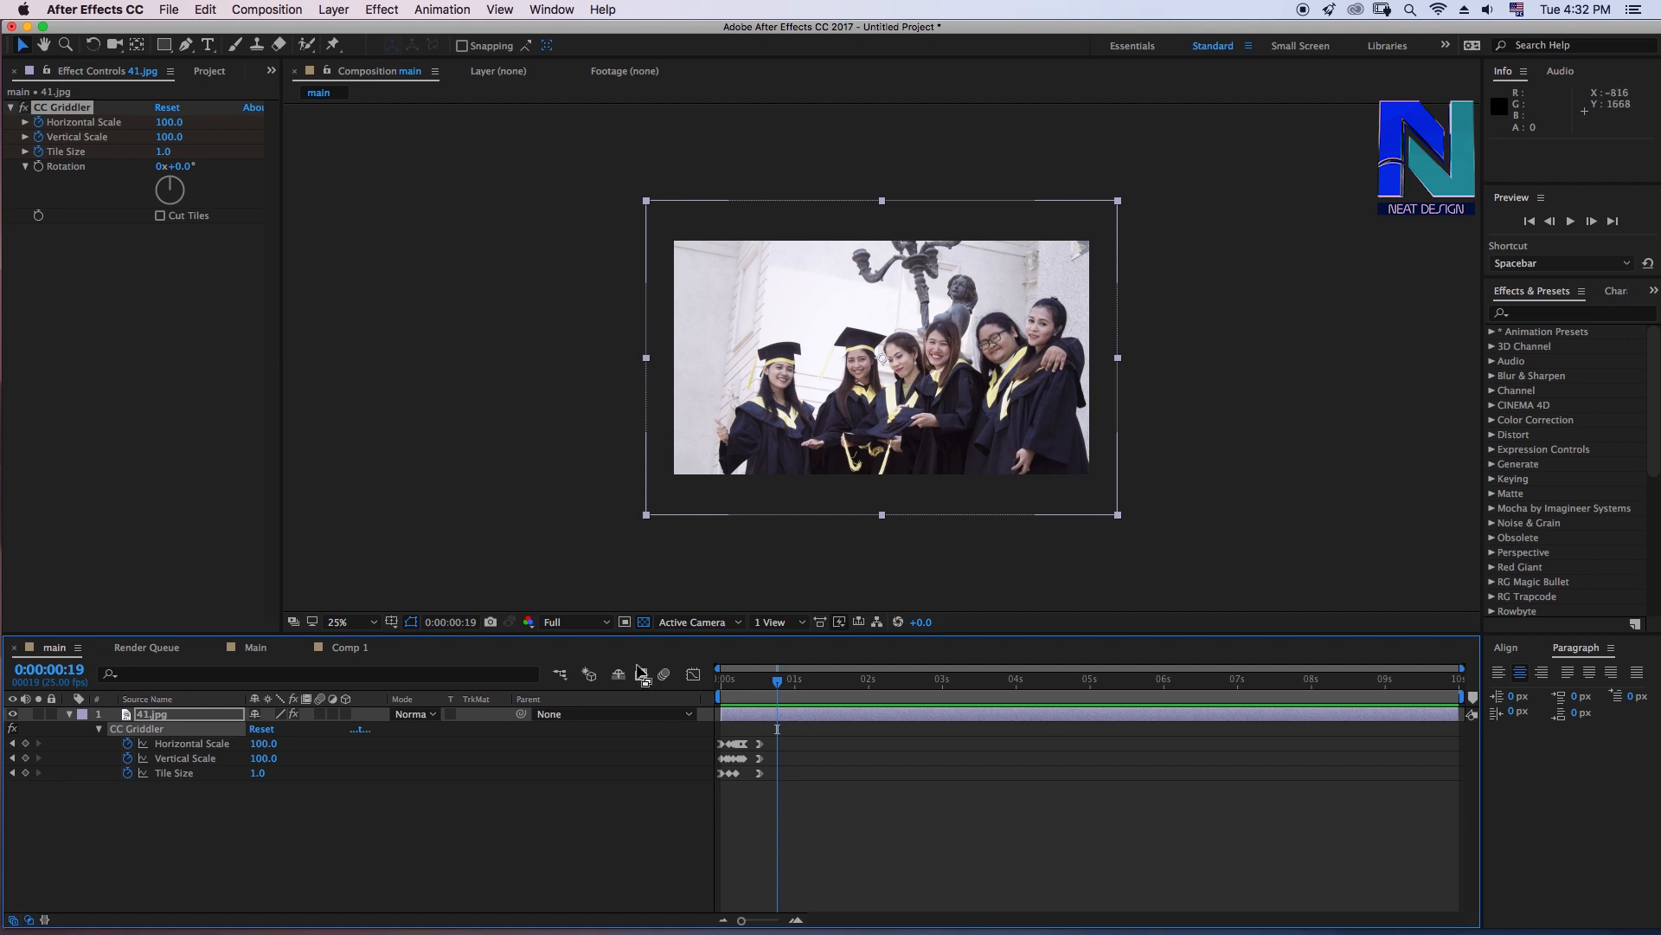
Select the CC Griddler effect on the 41.jpg layer and start saving it as an animation preset
mouse_move(755, 699)
mouse_down()
mouse_move(721, 699)
mouse_move(760, 696)
mouse_up()
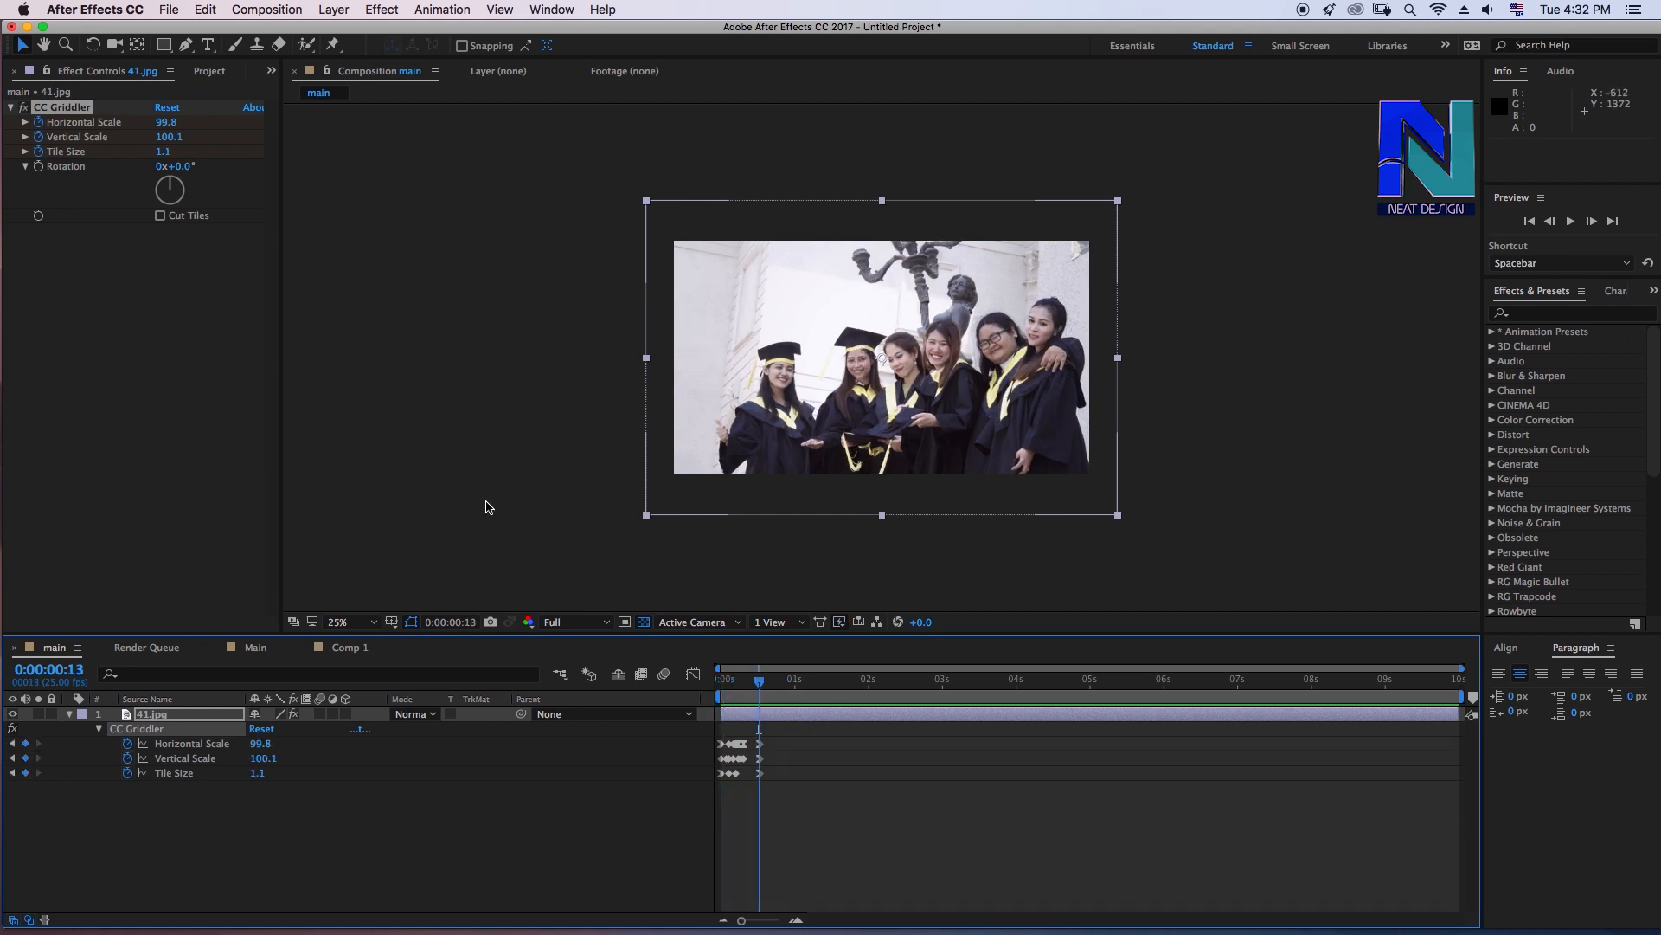
click(122, 192)
click(59, 107)
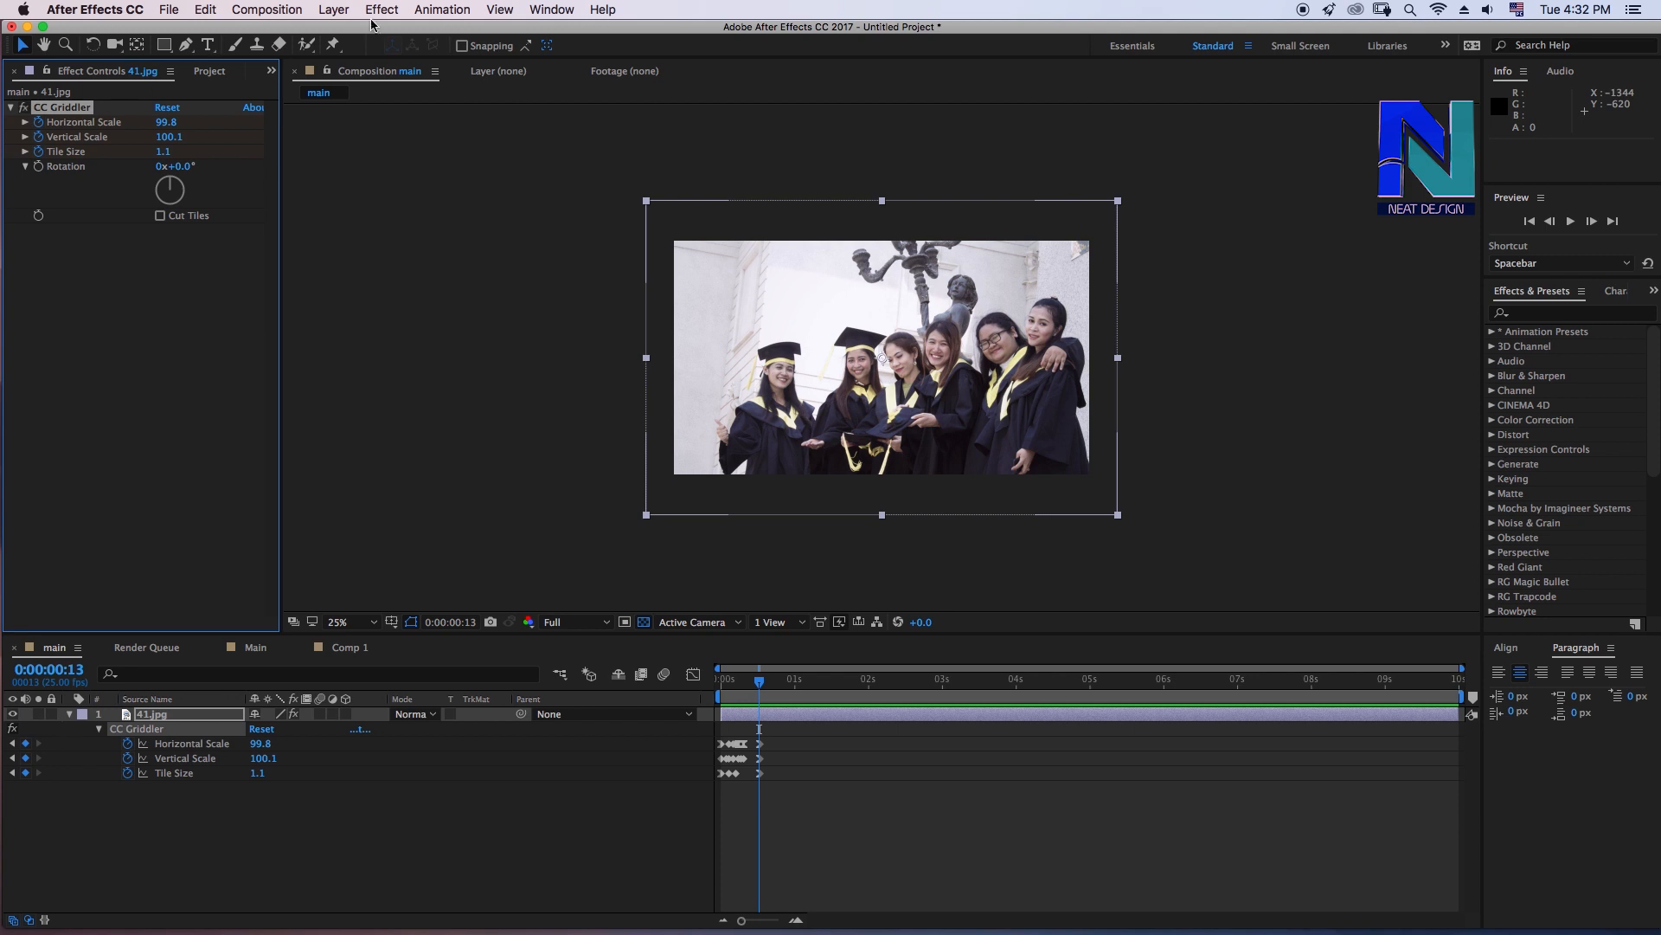
click(443, 11)
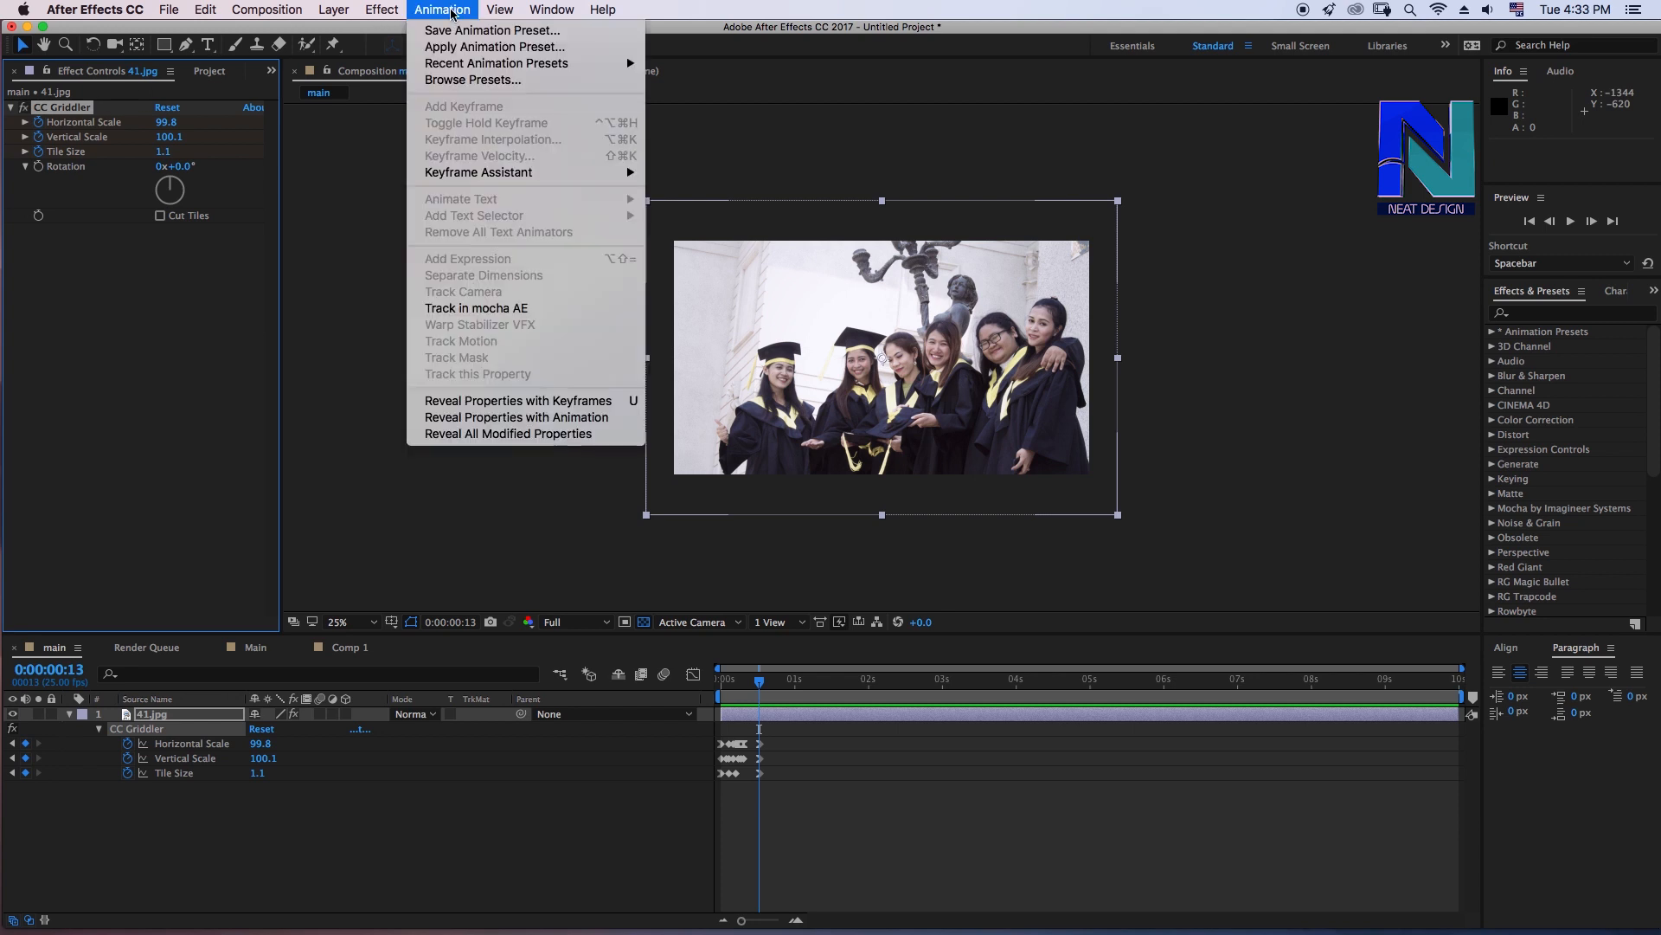
click(513, 31)
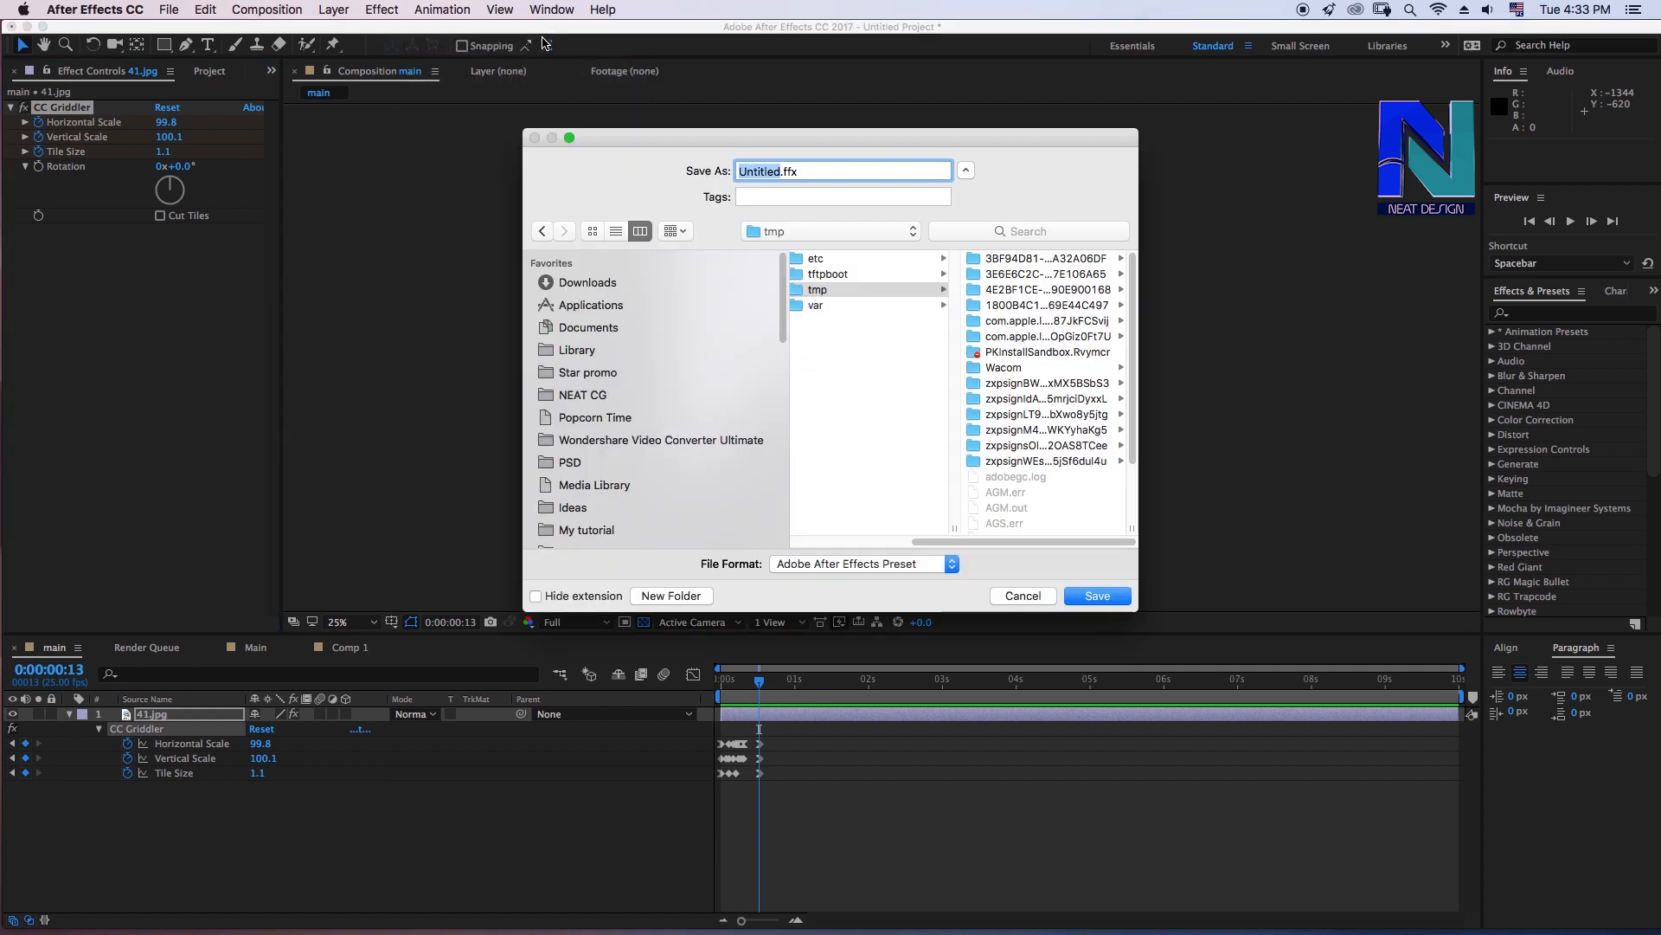
Set the preset's save location to Documents > Adobe > After Effects CC 2017 > User Presets
drag(986, 543, 837, 543)
drag(971, 542, 854, 555)
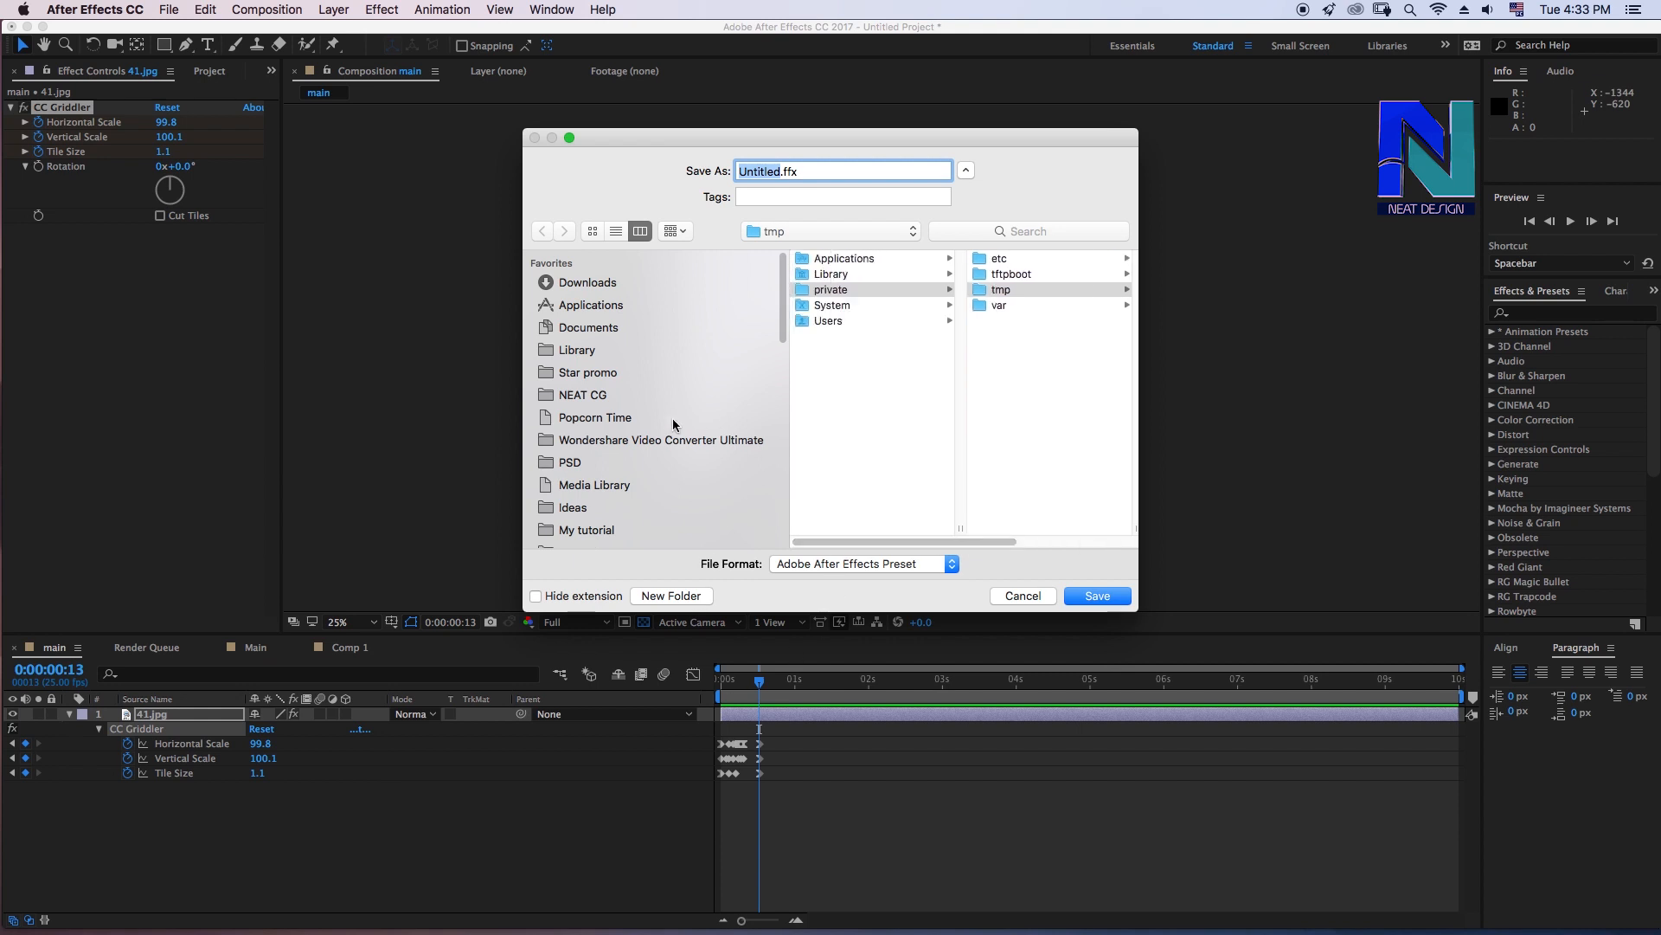
click(596, 331)
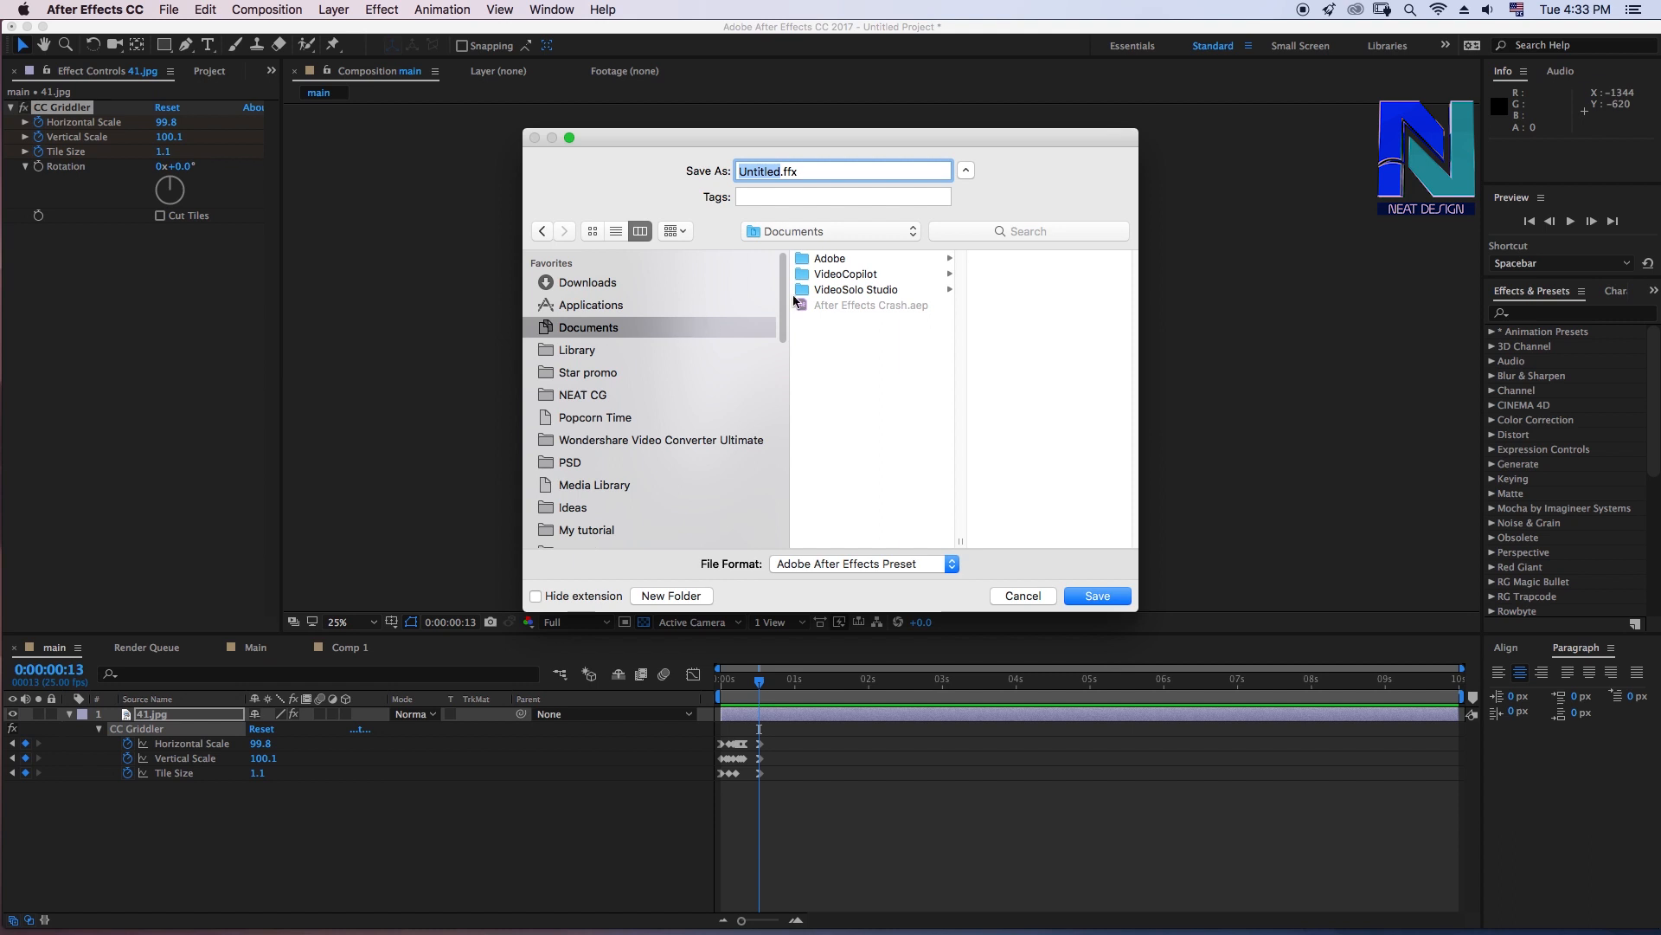
click(854, 260)
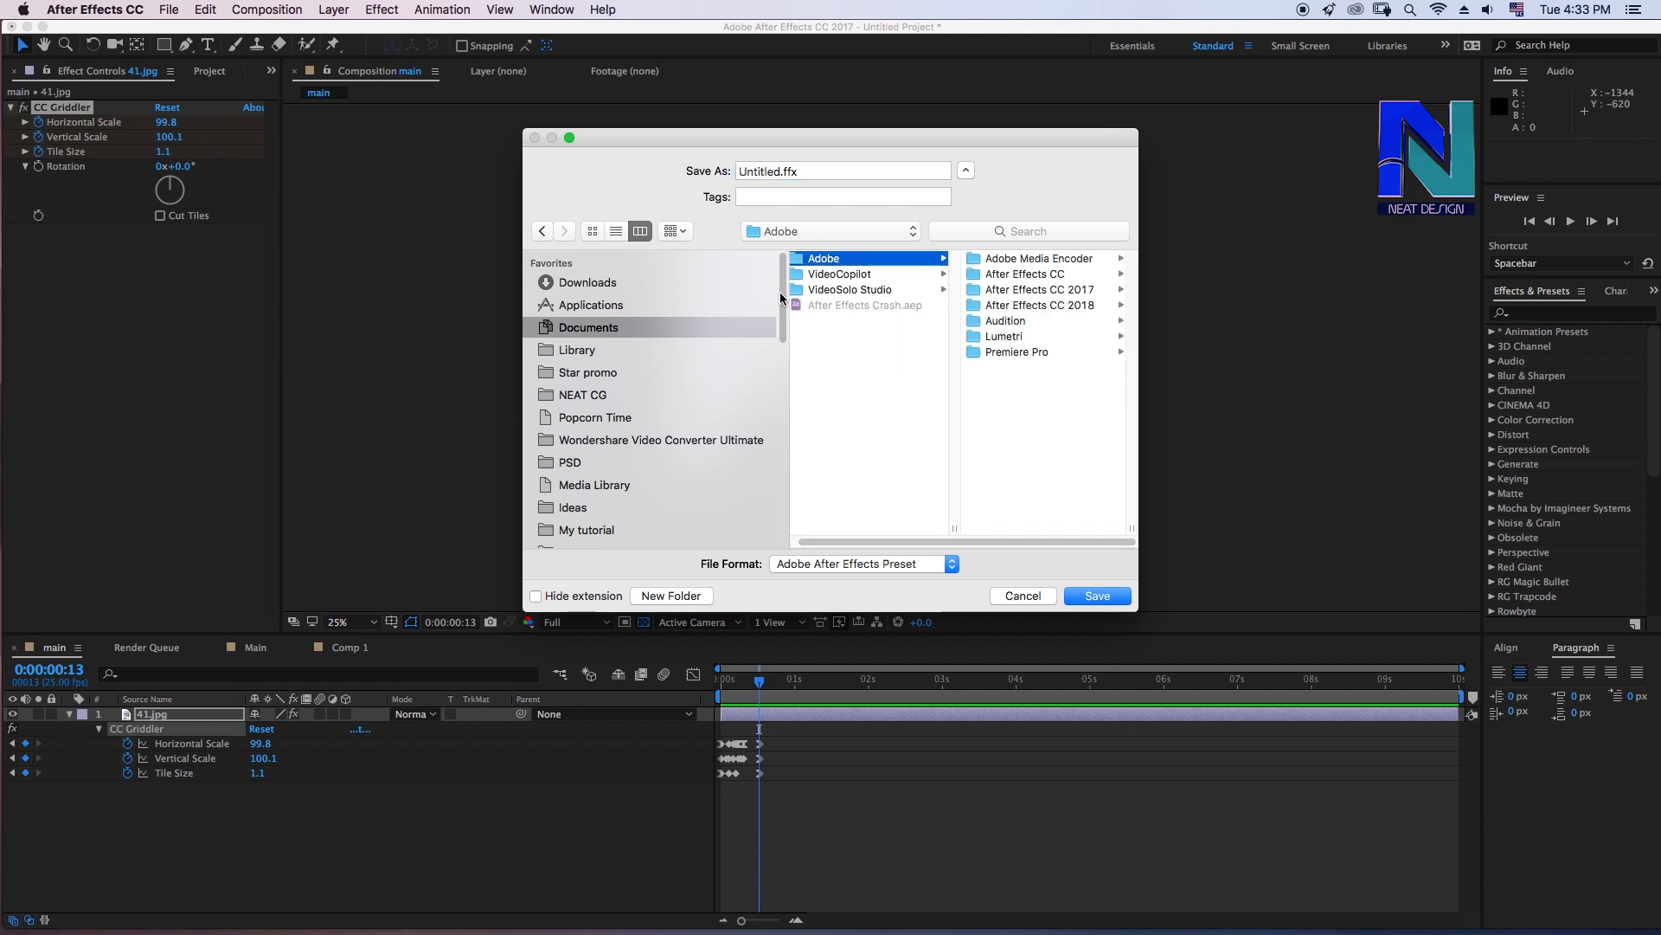
click(1026, 292)
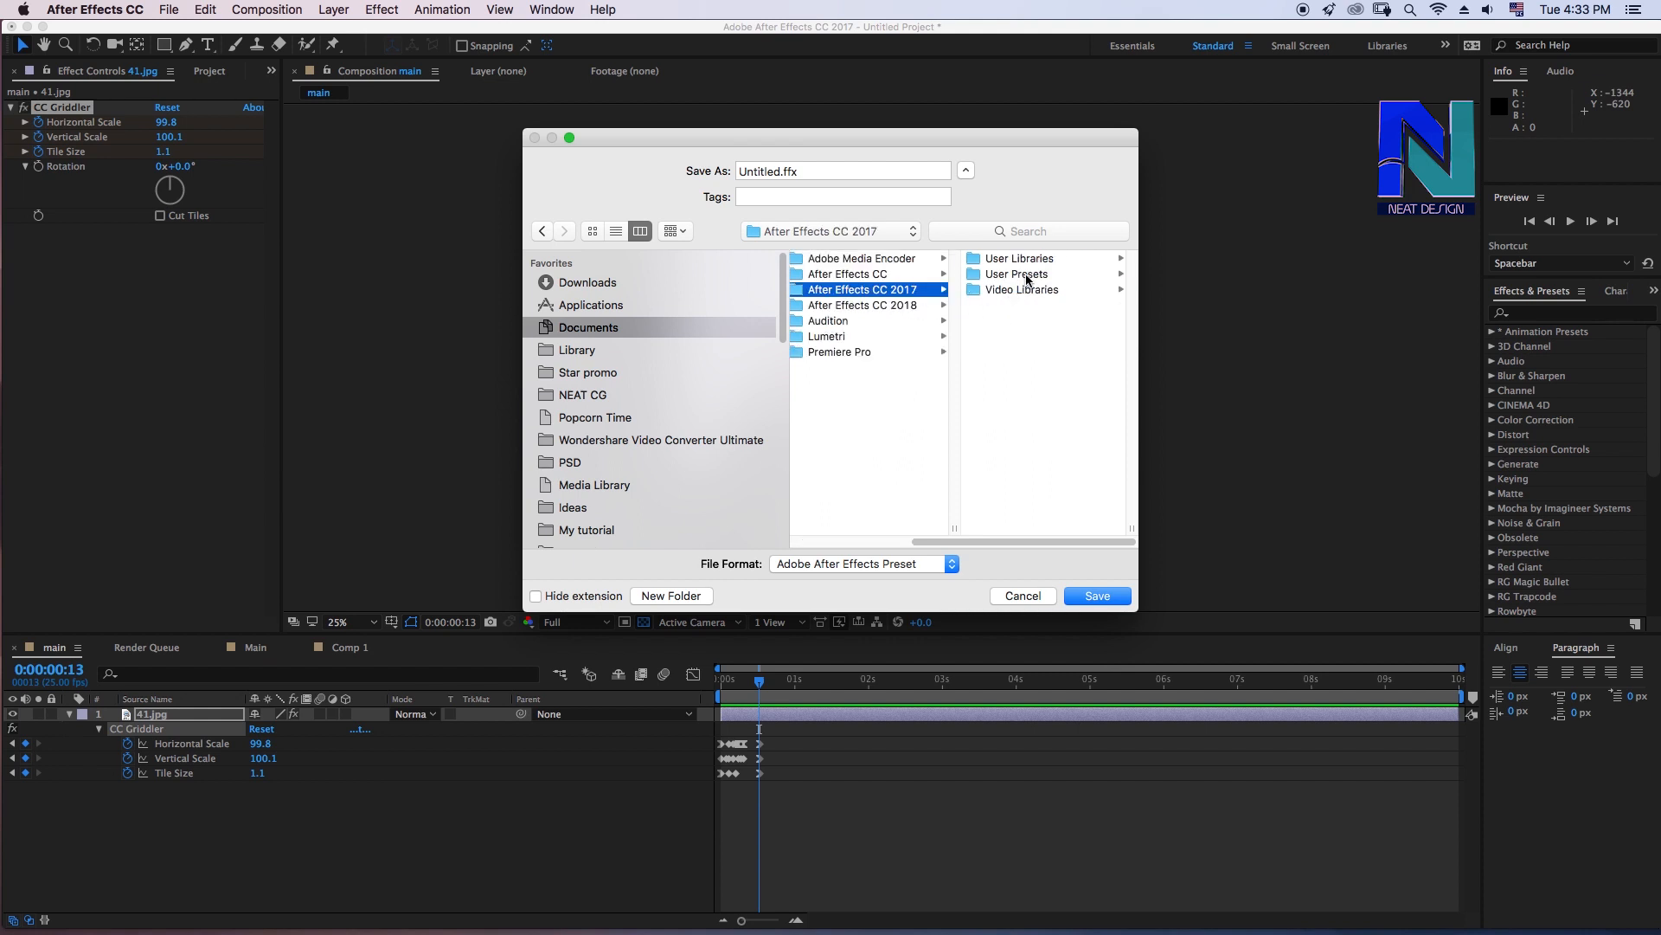
click(1012, 275)
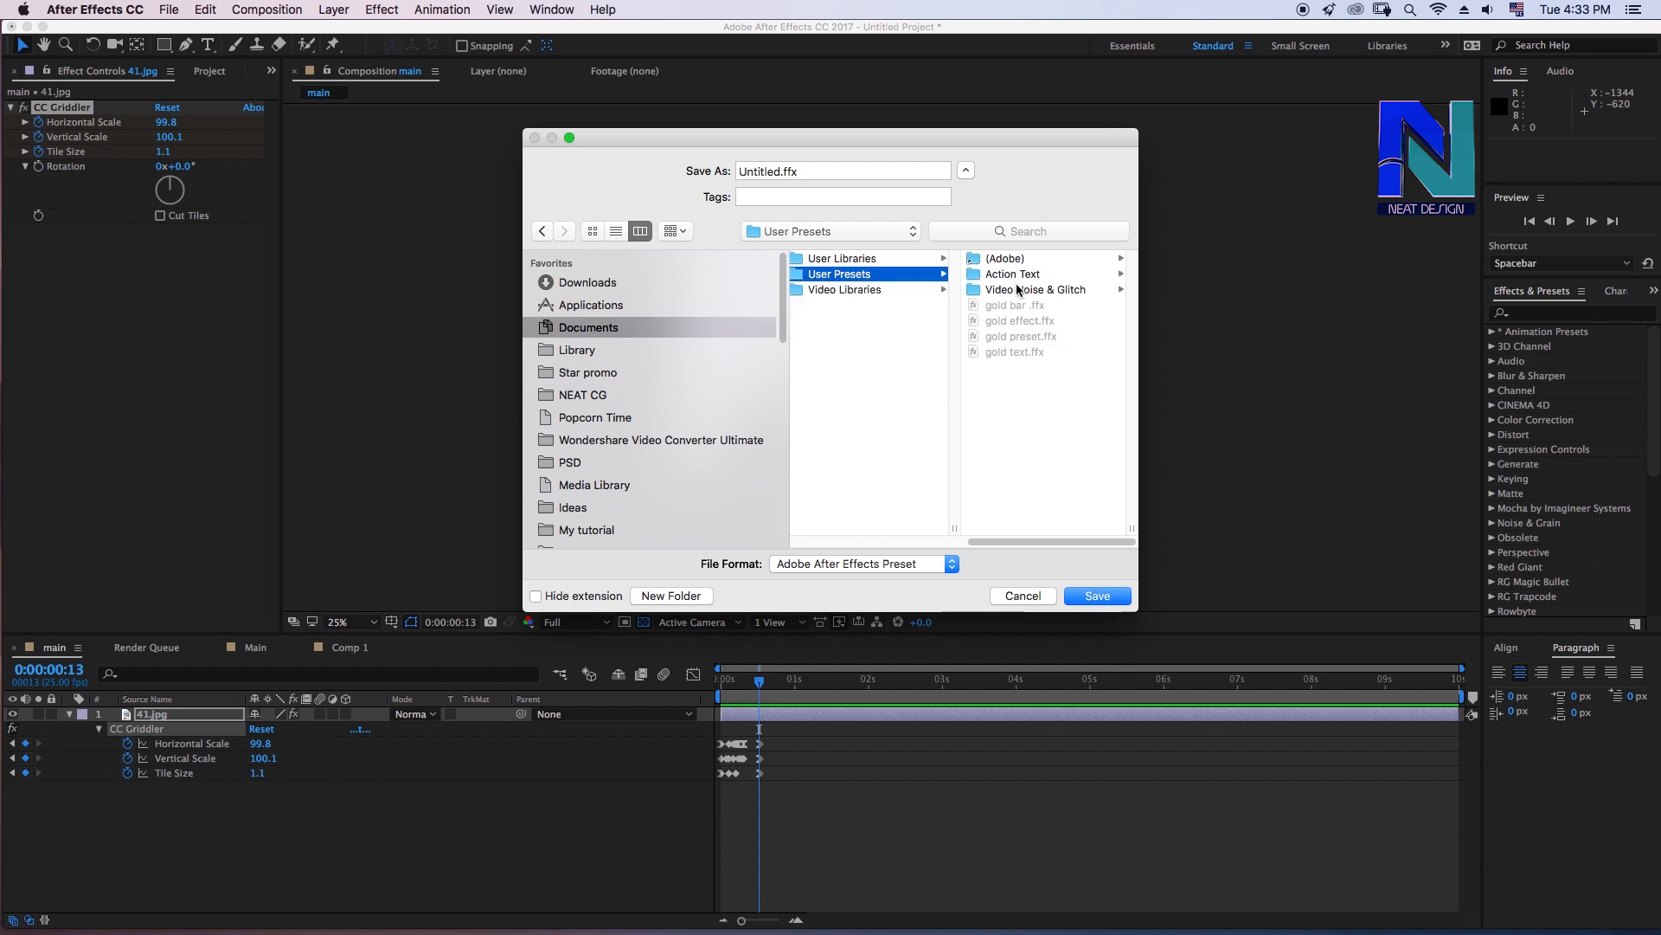
Name the preset "neat glitch" and save it in User Presets
drag(812, 170, 250, 173)
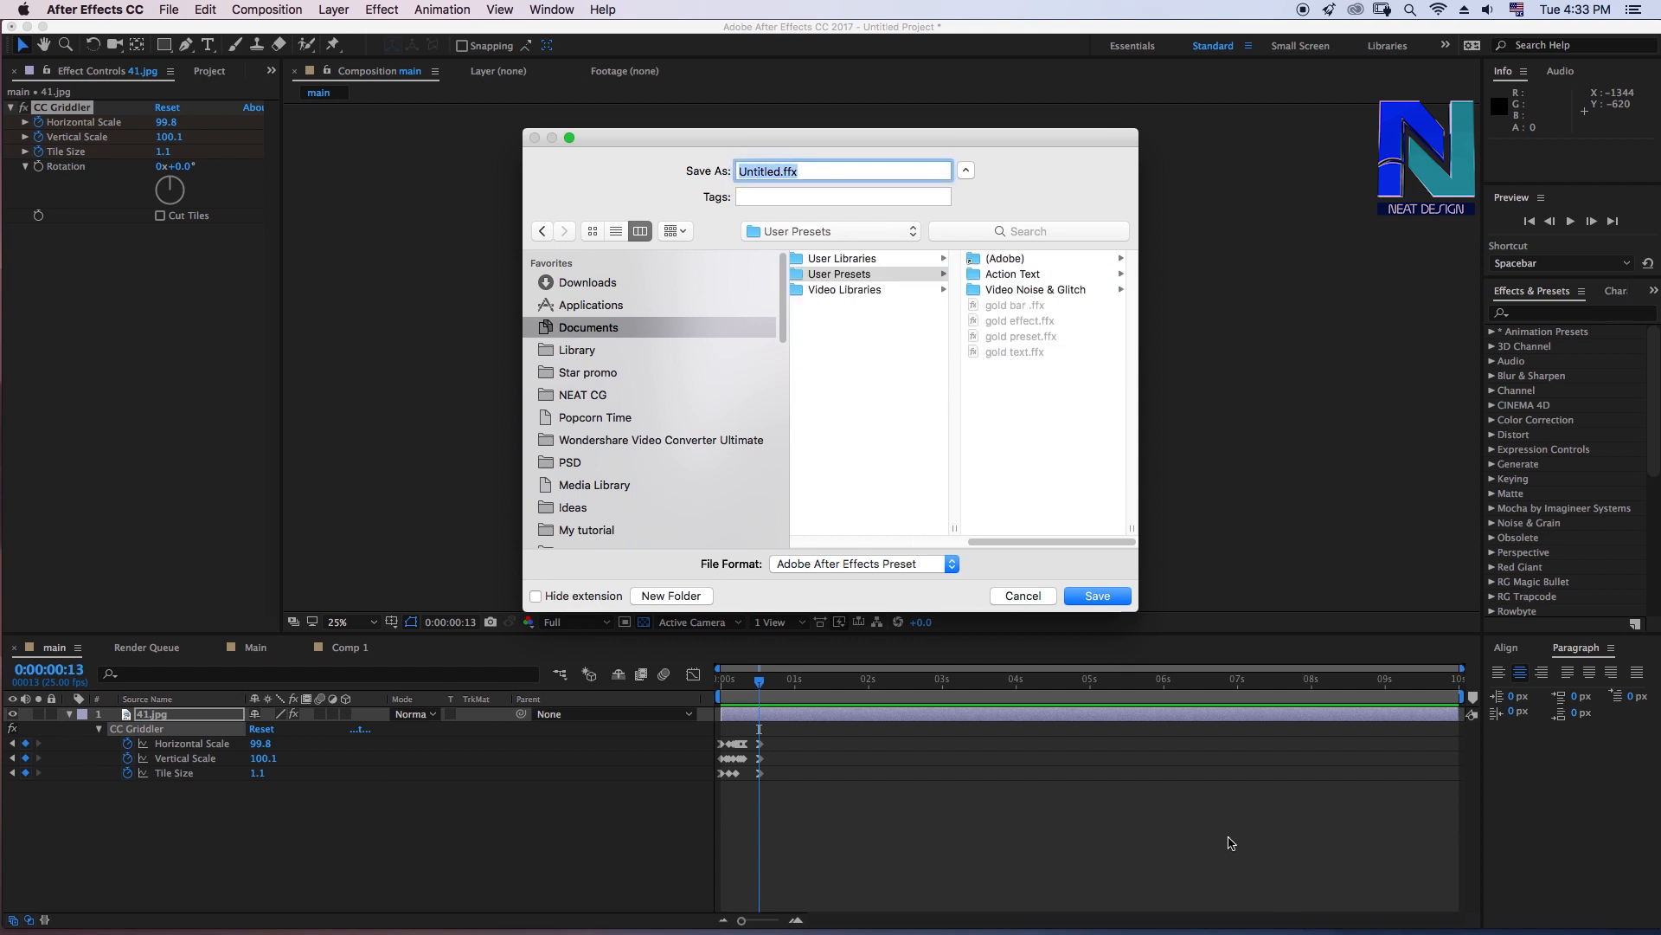
text(neat glitch)
click(1091, 598)
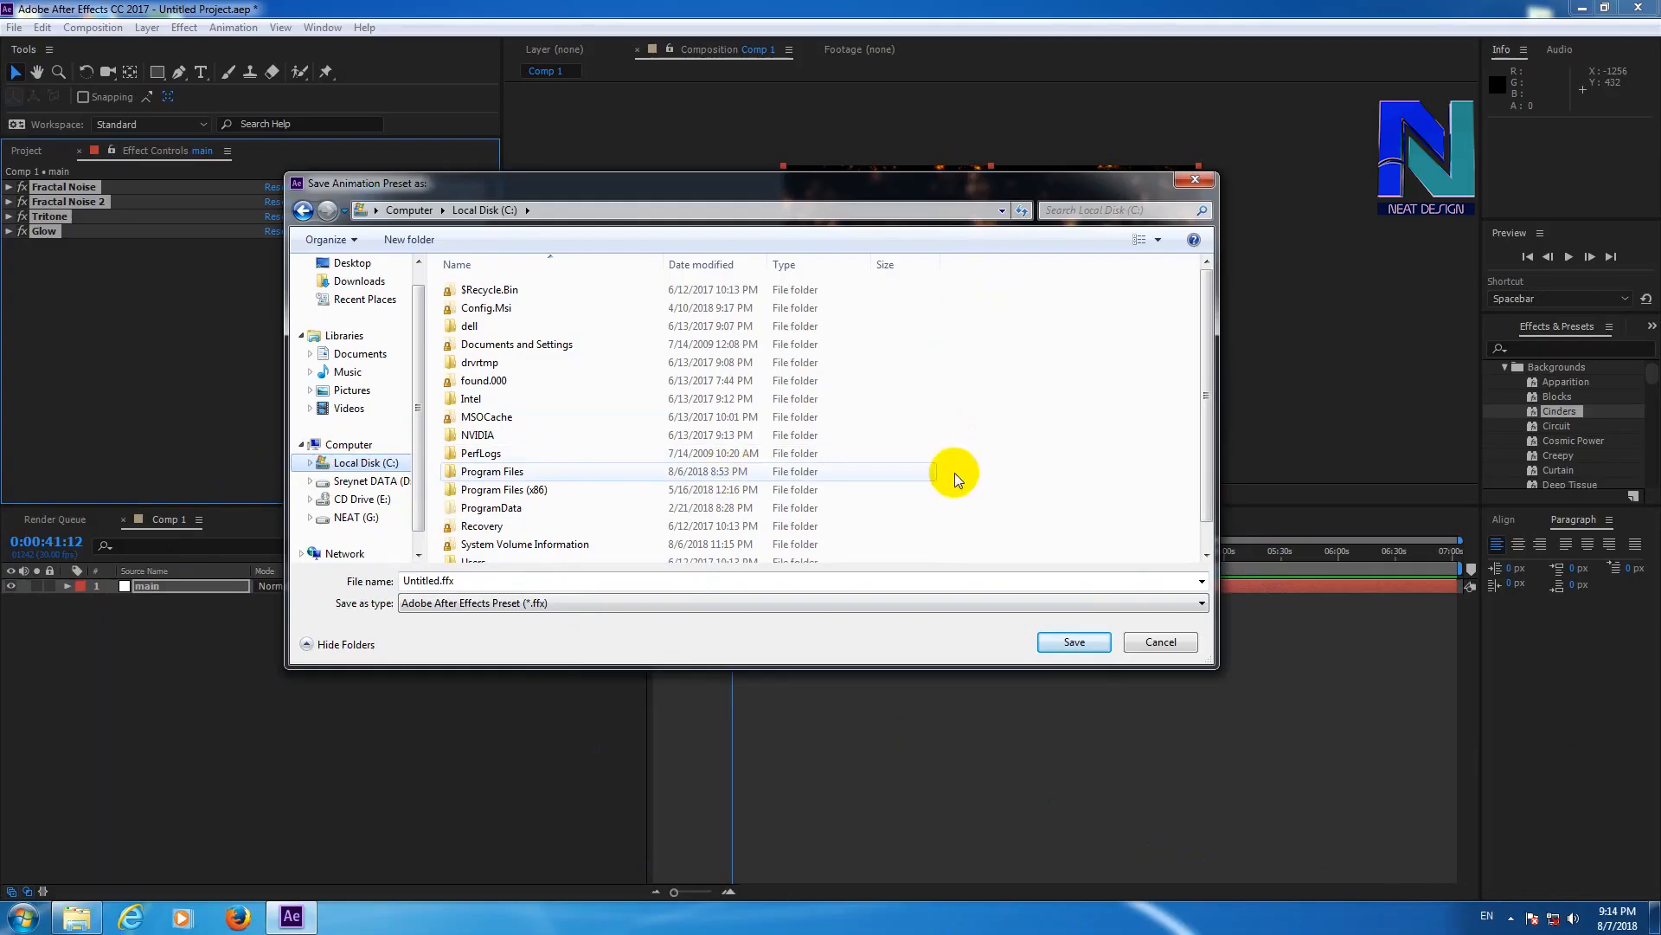
Set the preset's save location to Program Files > Adobe > Adobe After Effects CC 2017 > Support Files > Presets on the C: drive
drag(1207, 660, 1314, 794)
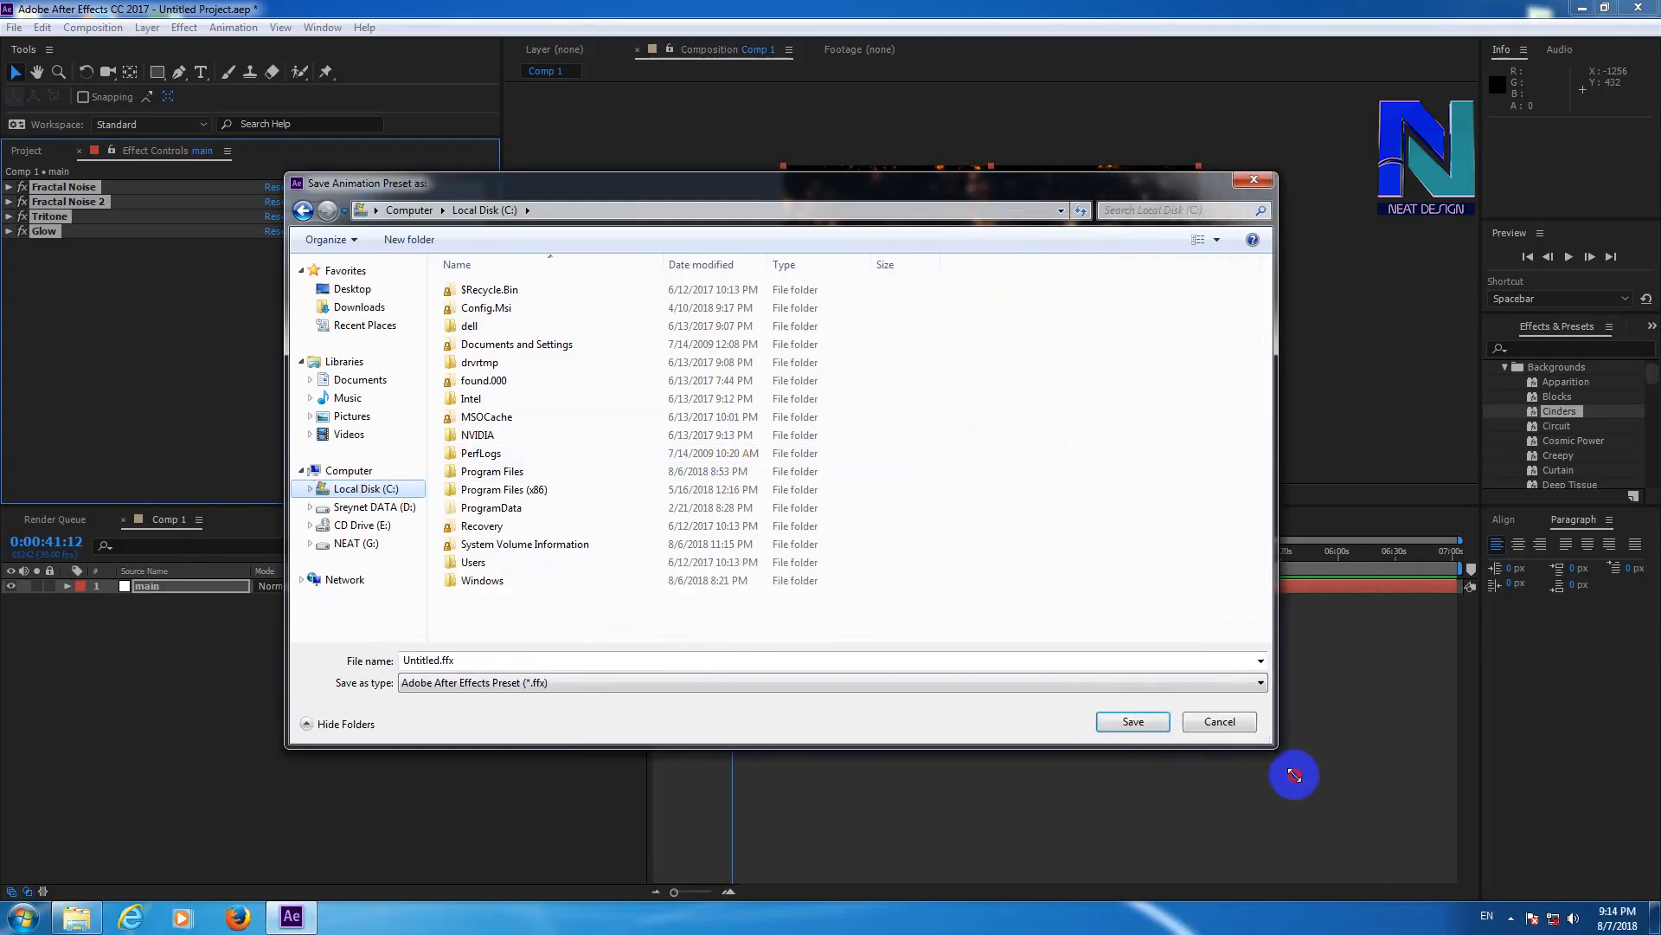
click(489, 476)
double_click(487, 472)
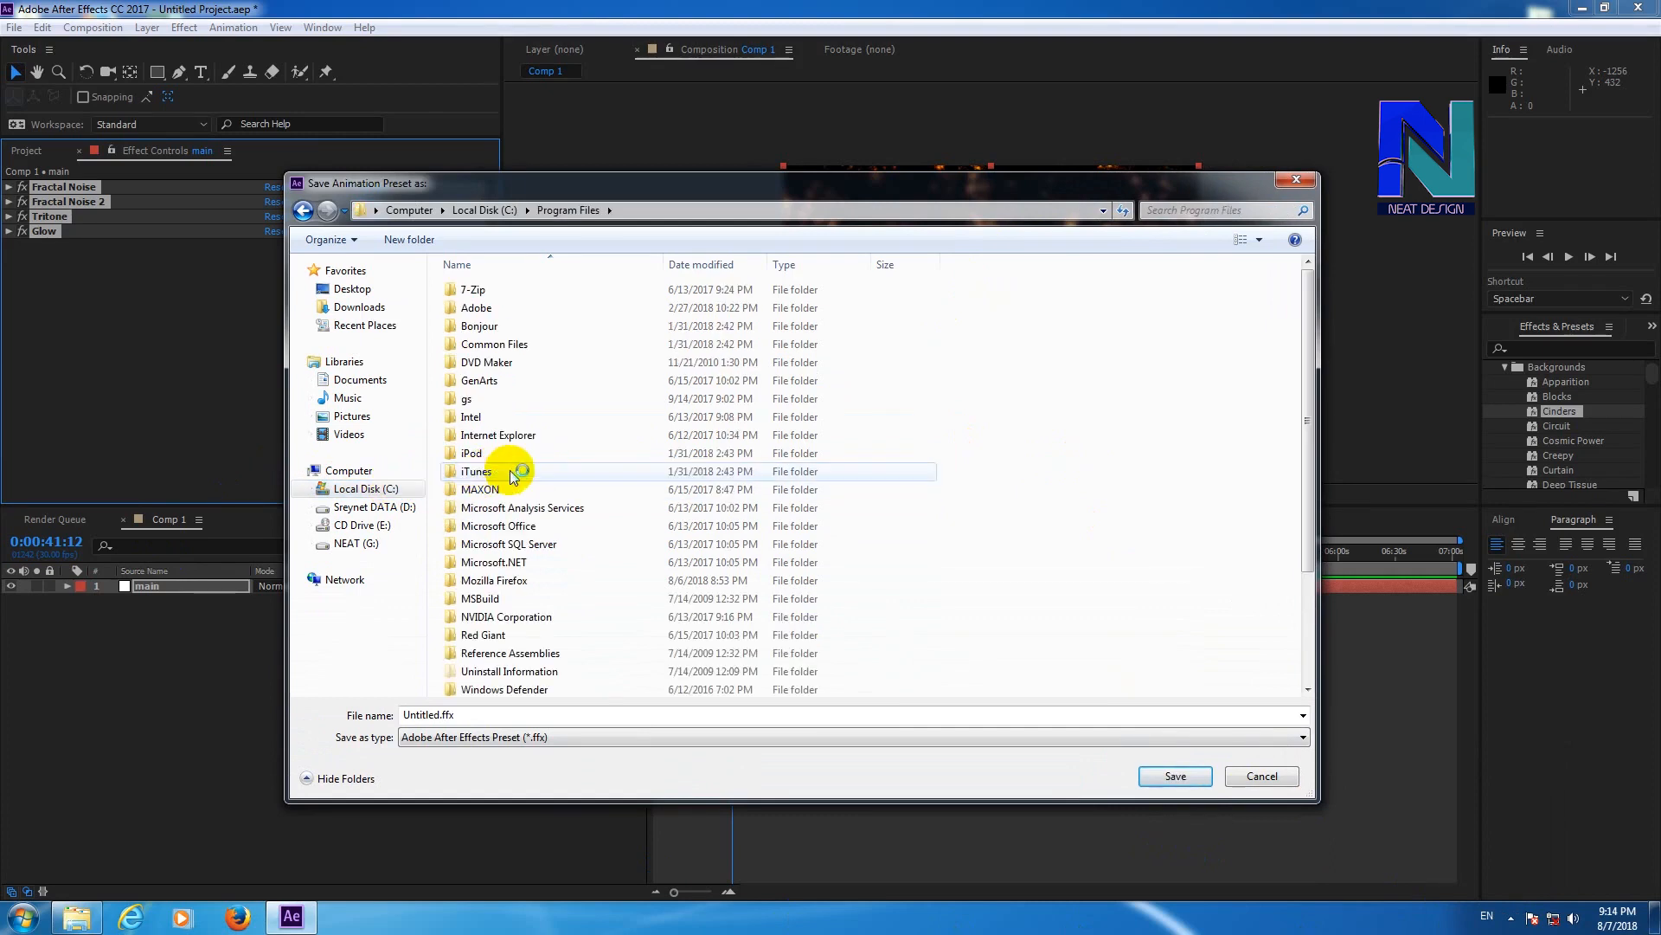
double_click(517, 309)
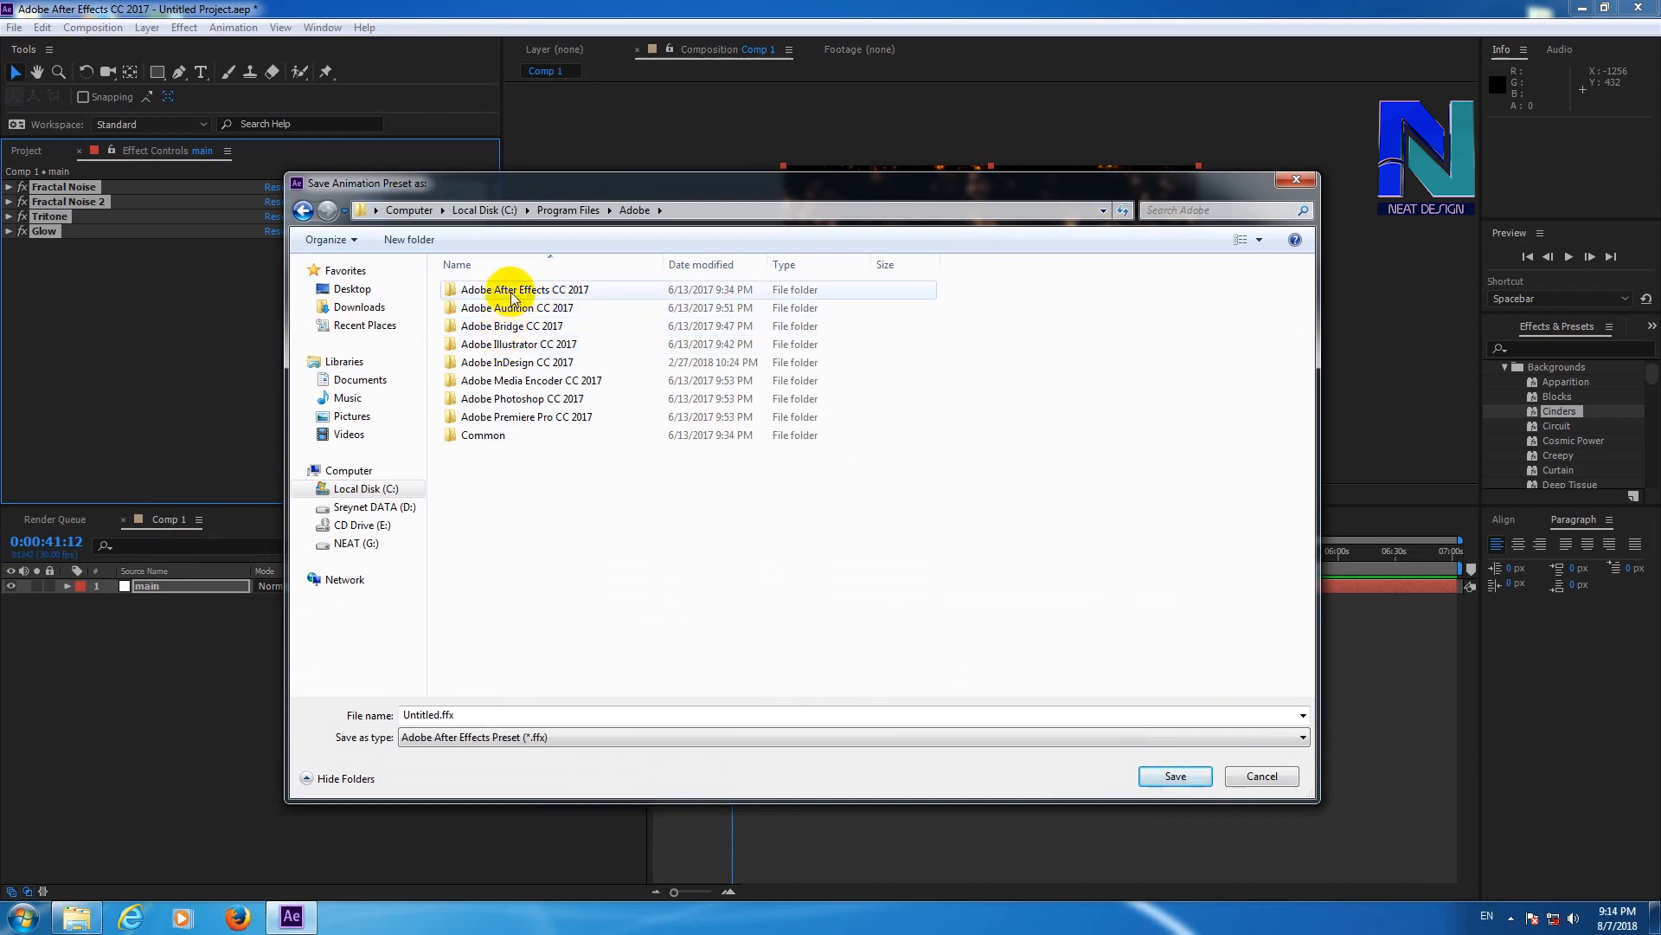
click(558, 295)
double_click(558, 297)
click(557, 292)
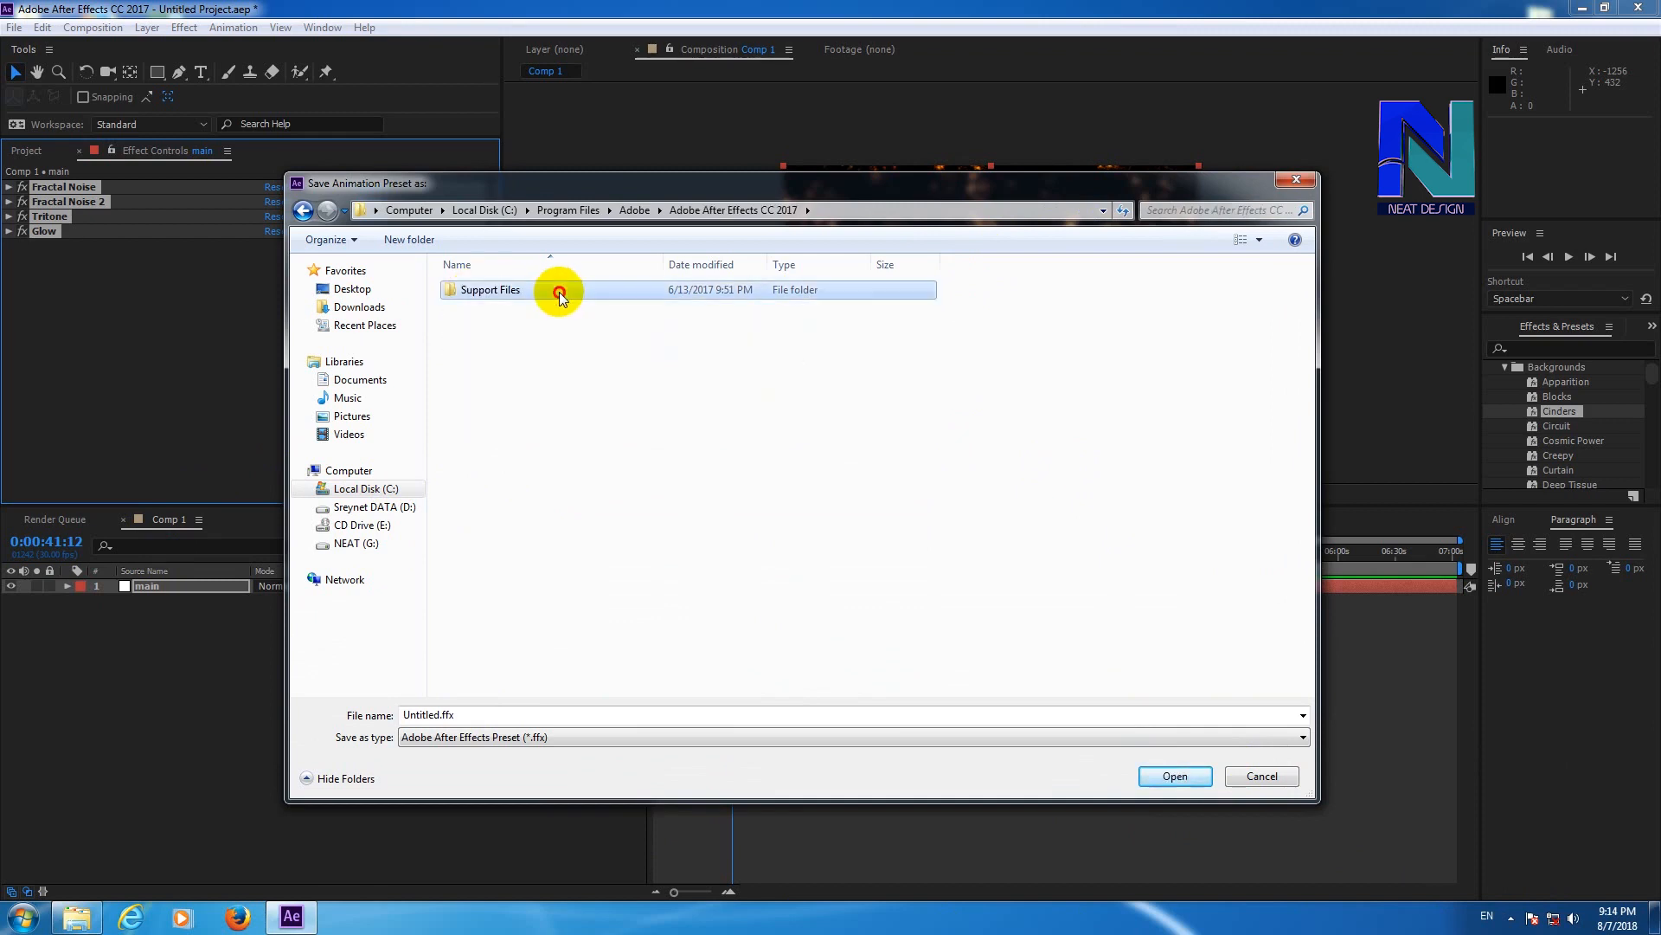
double_click(556, 292)
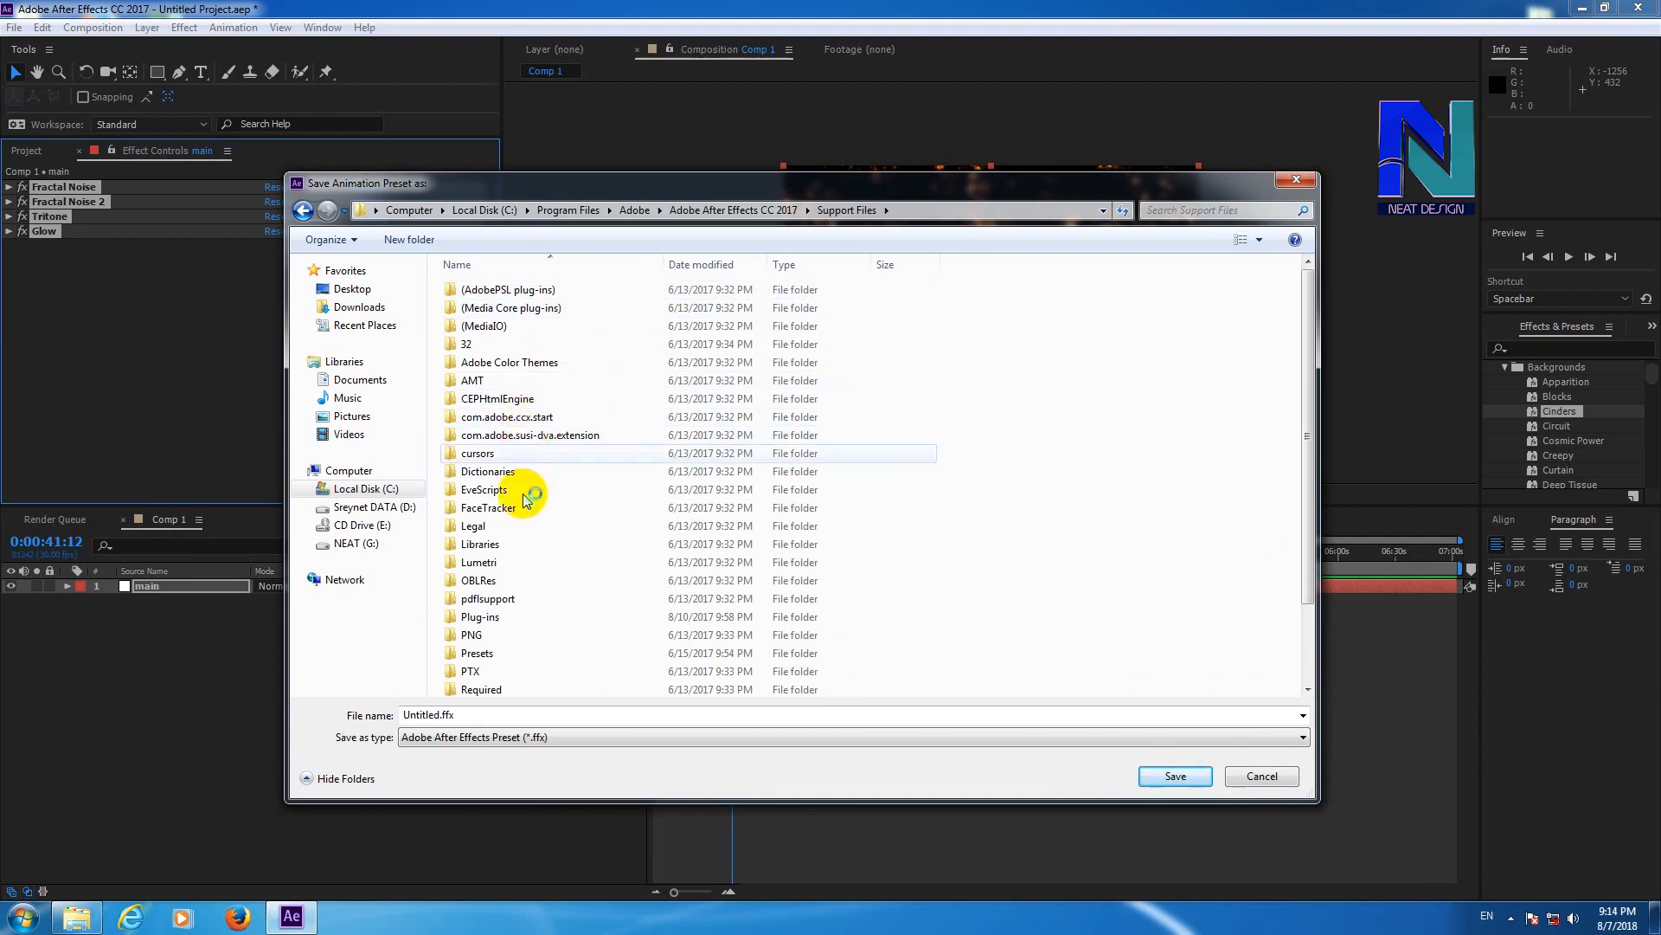
scroll(508, 573, down, 2)
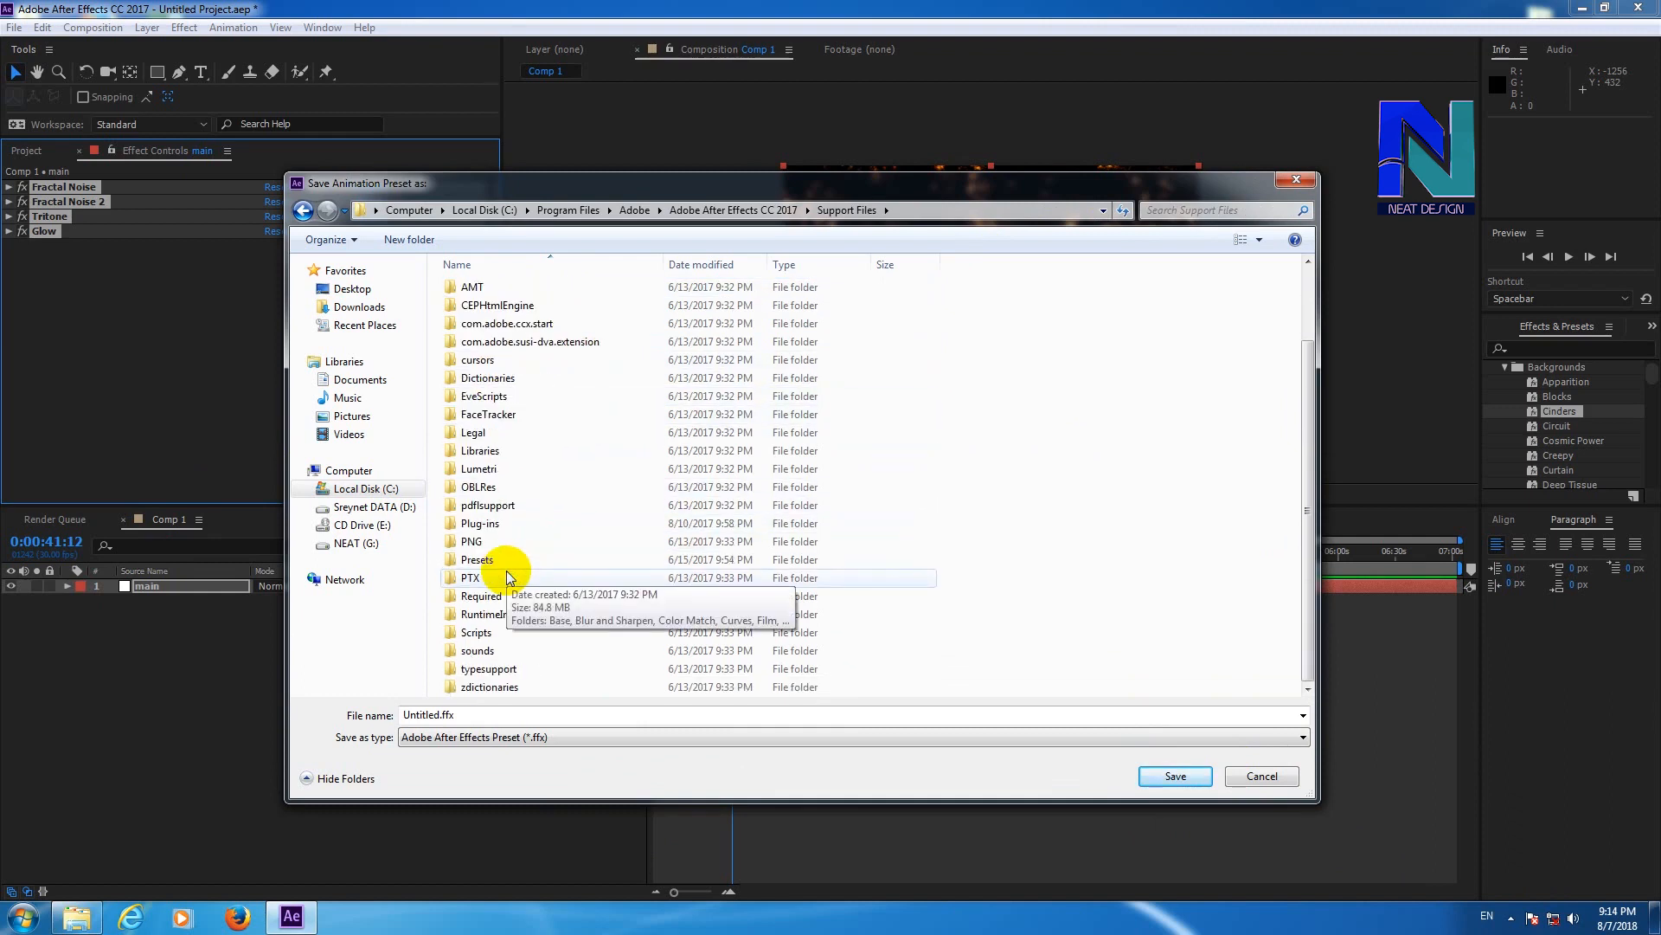
double_click(503, 560)
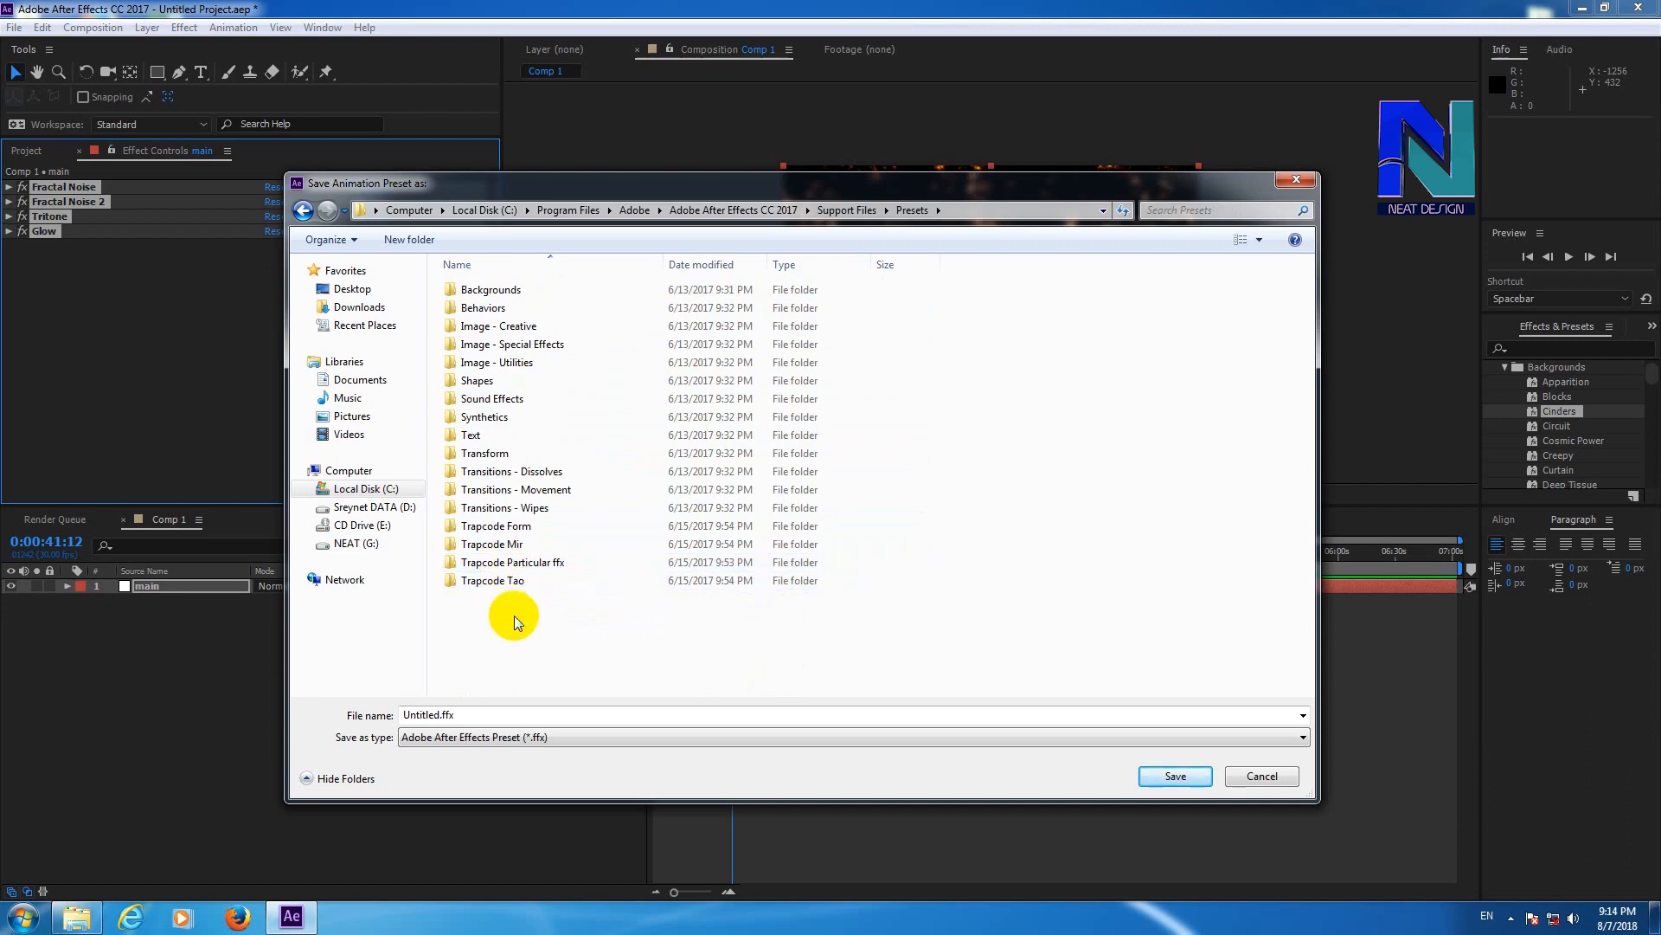
Name the preset of the selected noise, Tritone and Glow effects "fire background" and save it
click(347, 716)
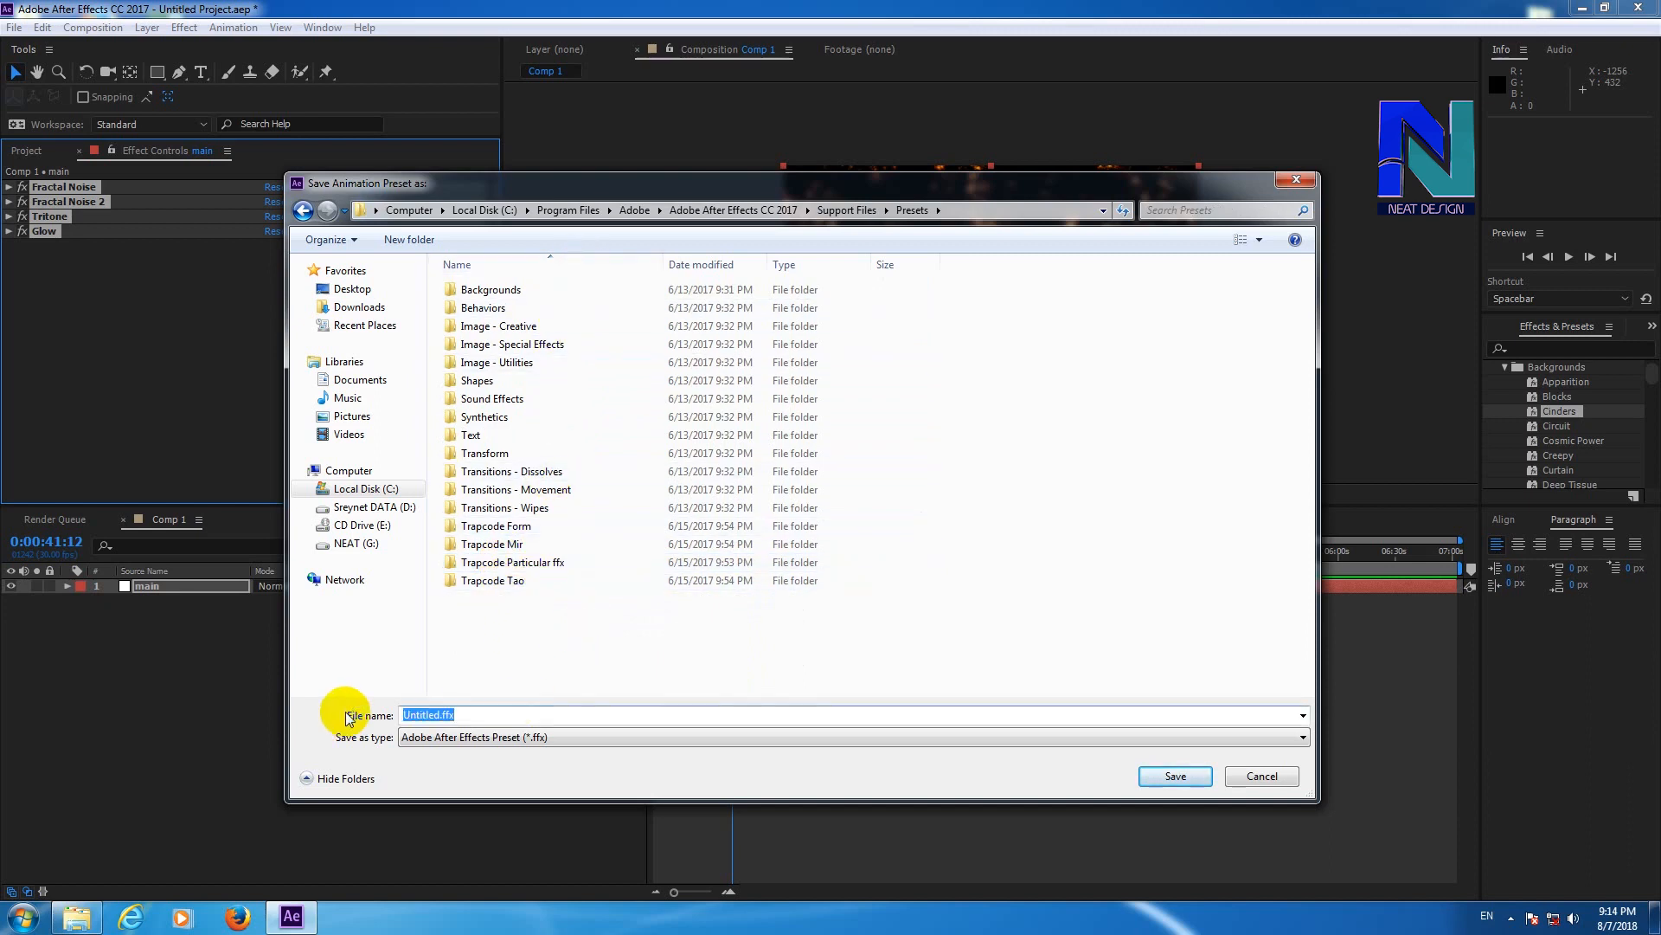
text(fire background)
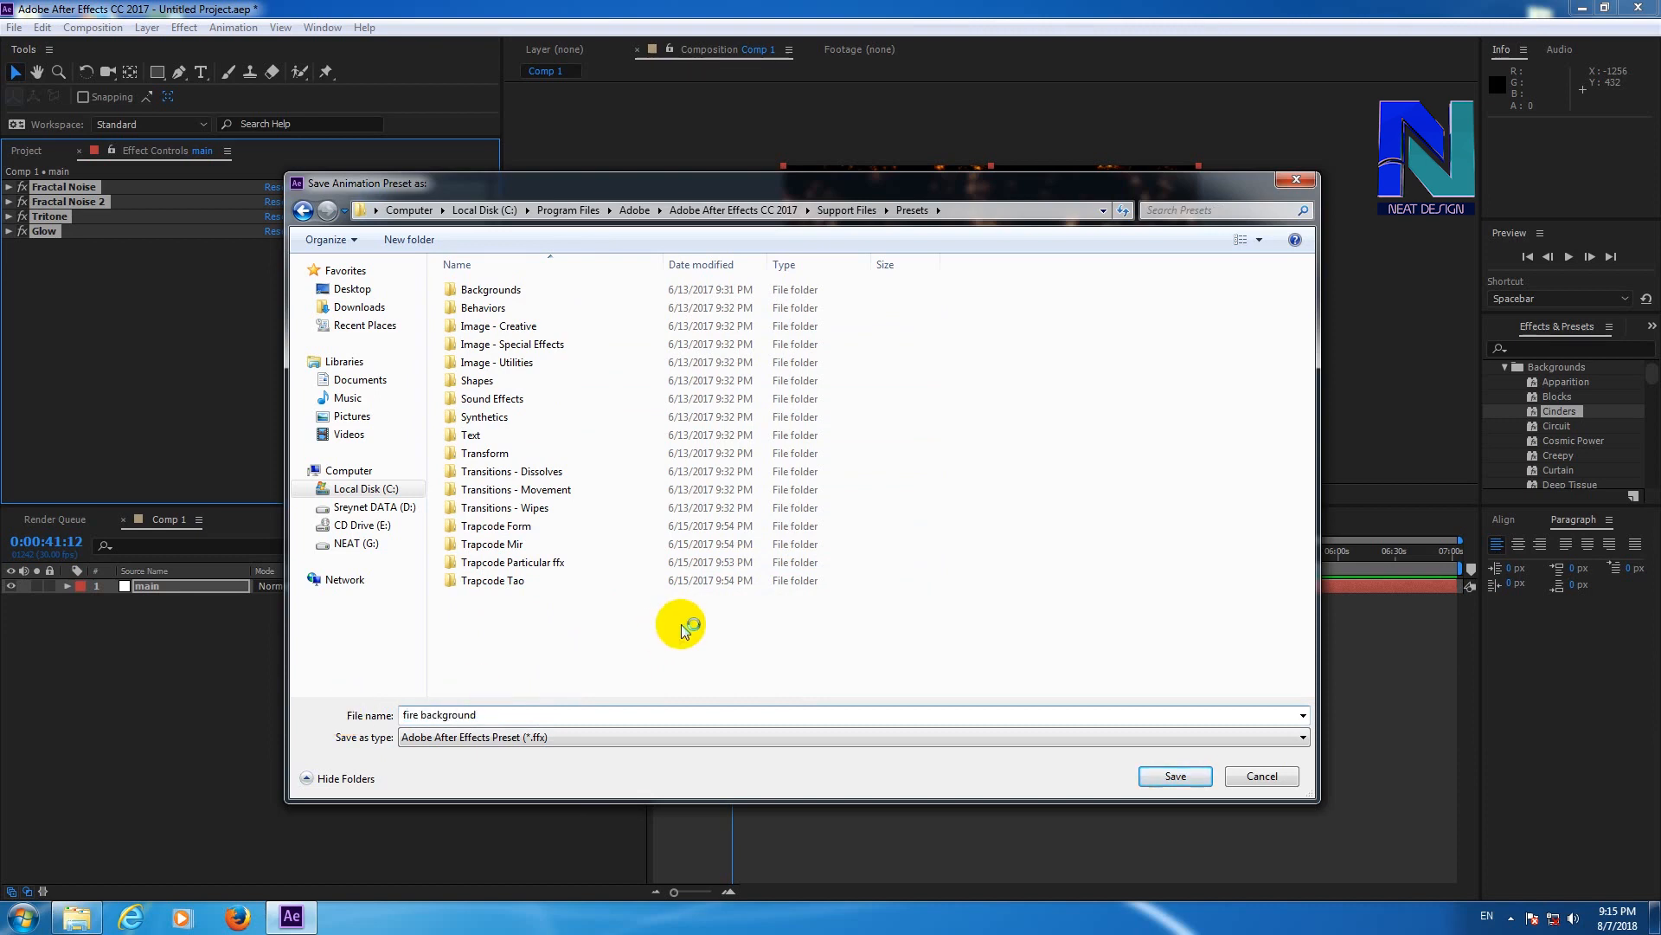
click(1175, 775)
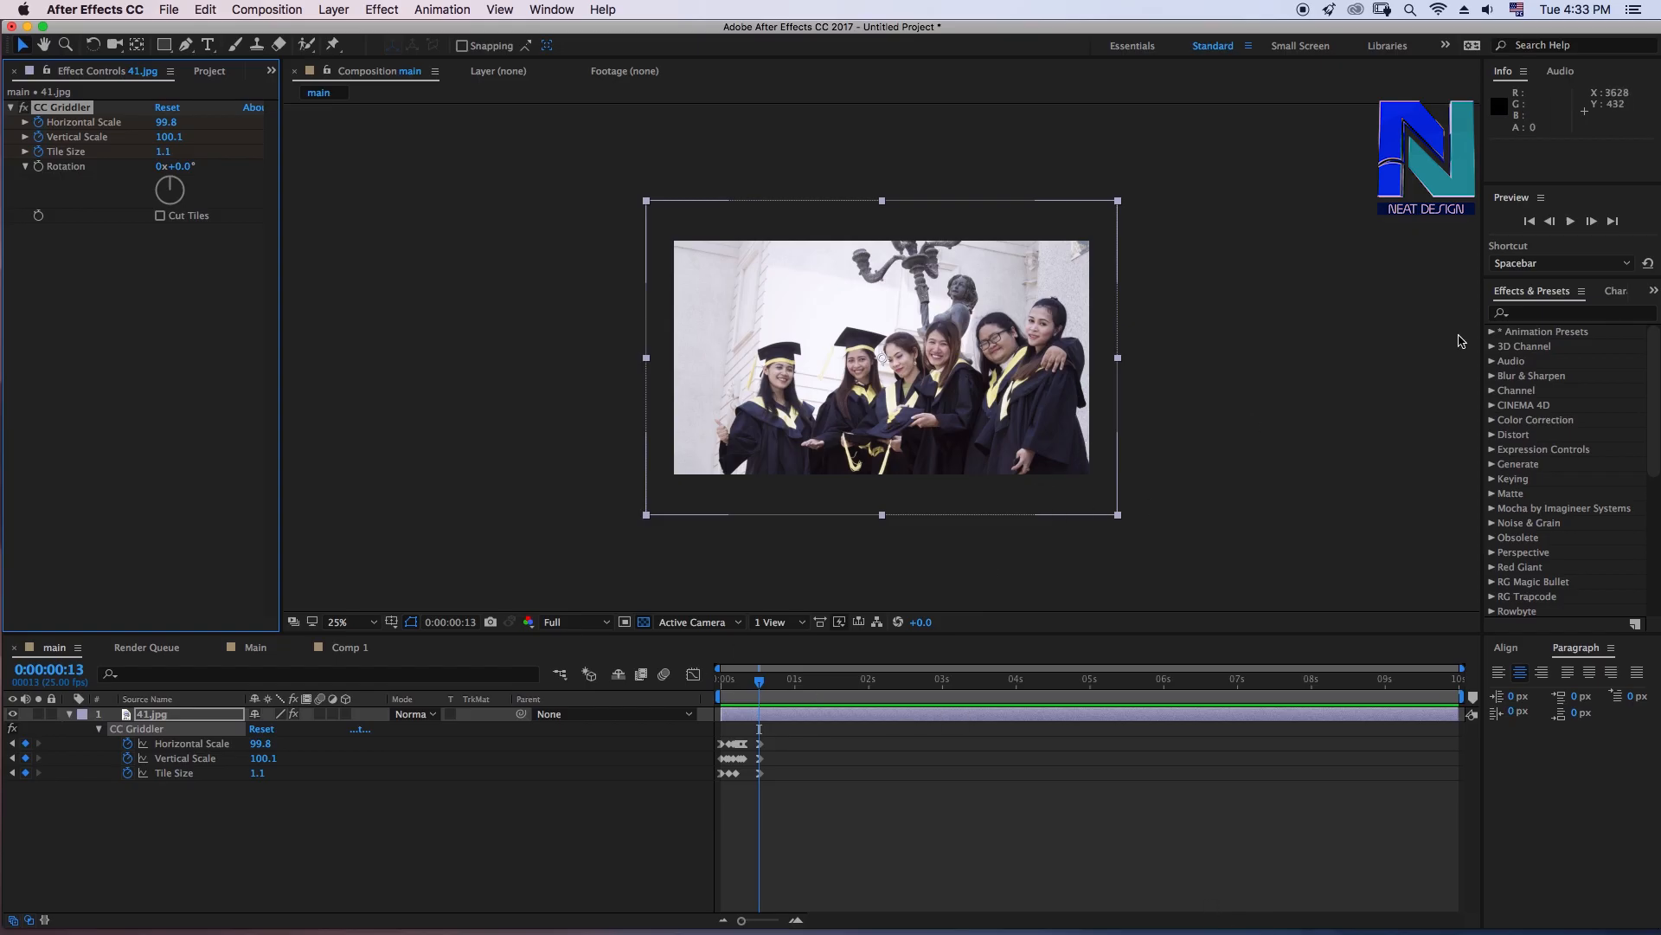
Search the effects and presets for "neat"
click(1548, 314)
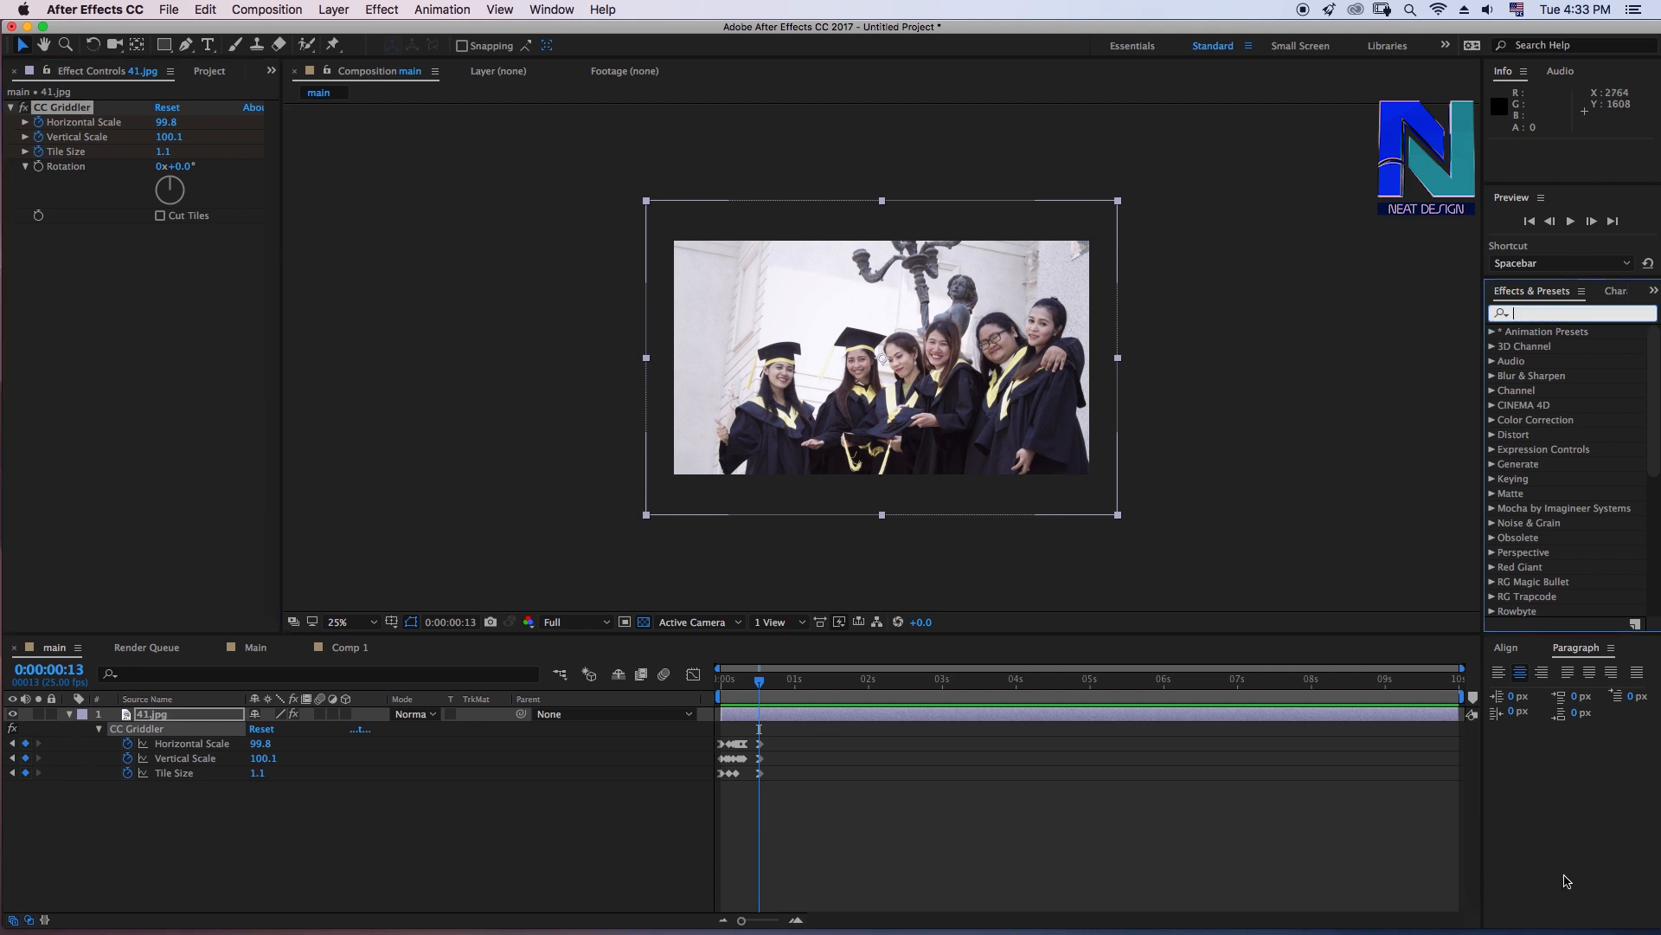
text(neat)
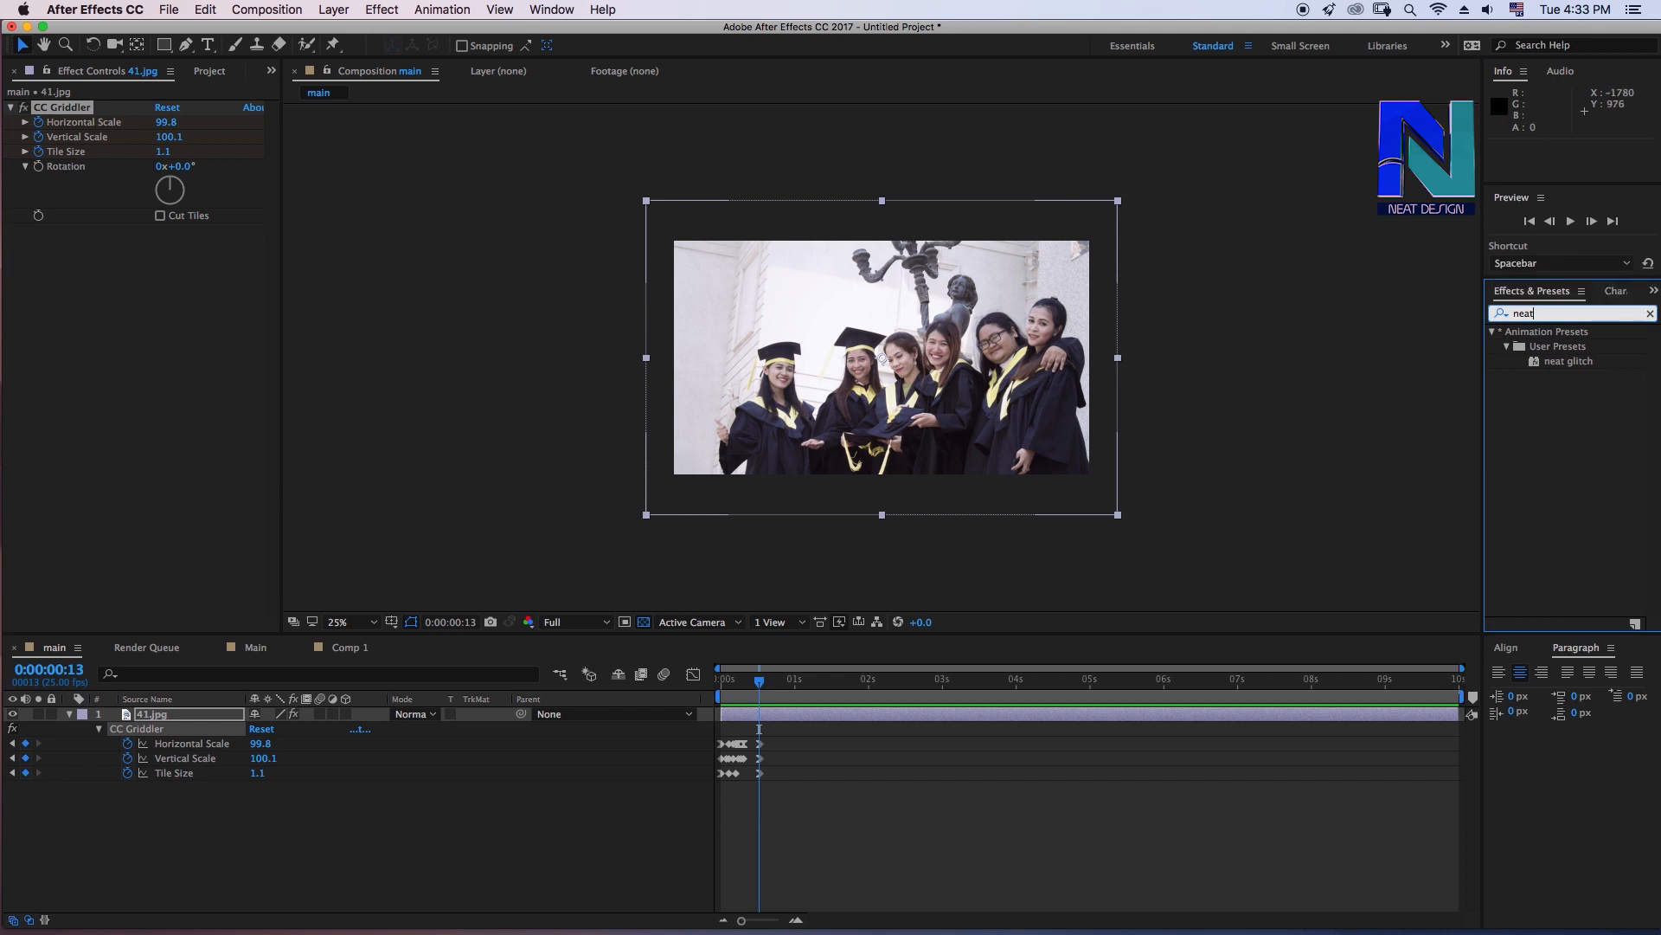
Create a new composition with the HDTV 1080 25 preset and a 10-second duration
click(266, 10)
click(277, 30)
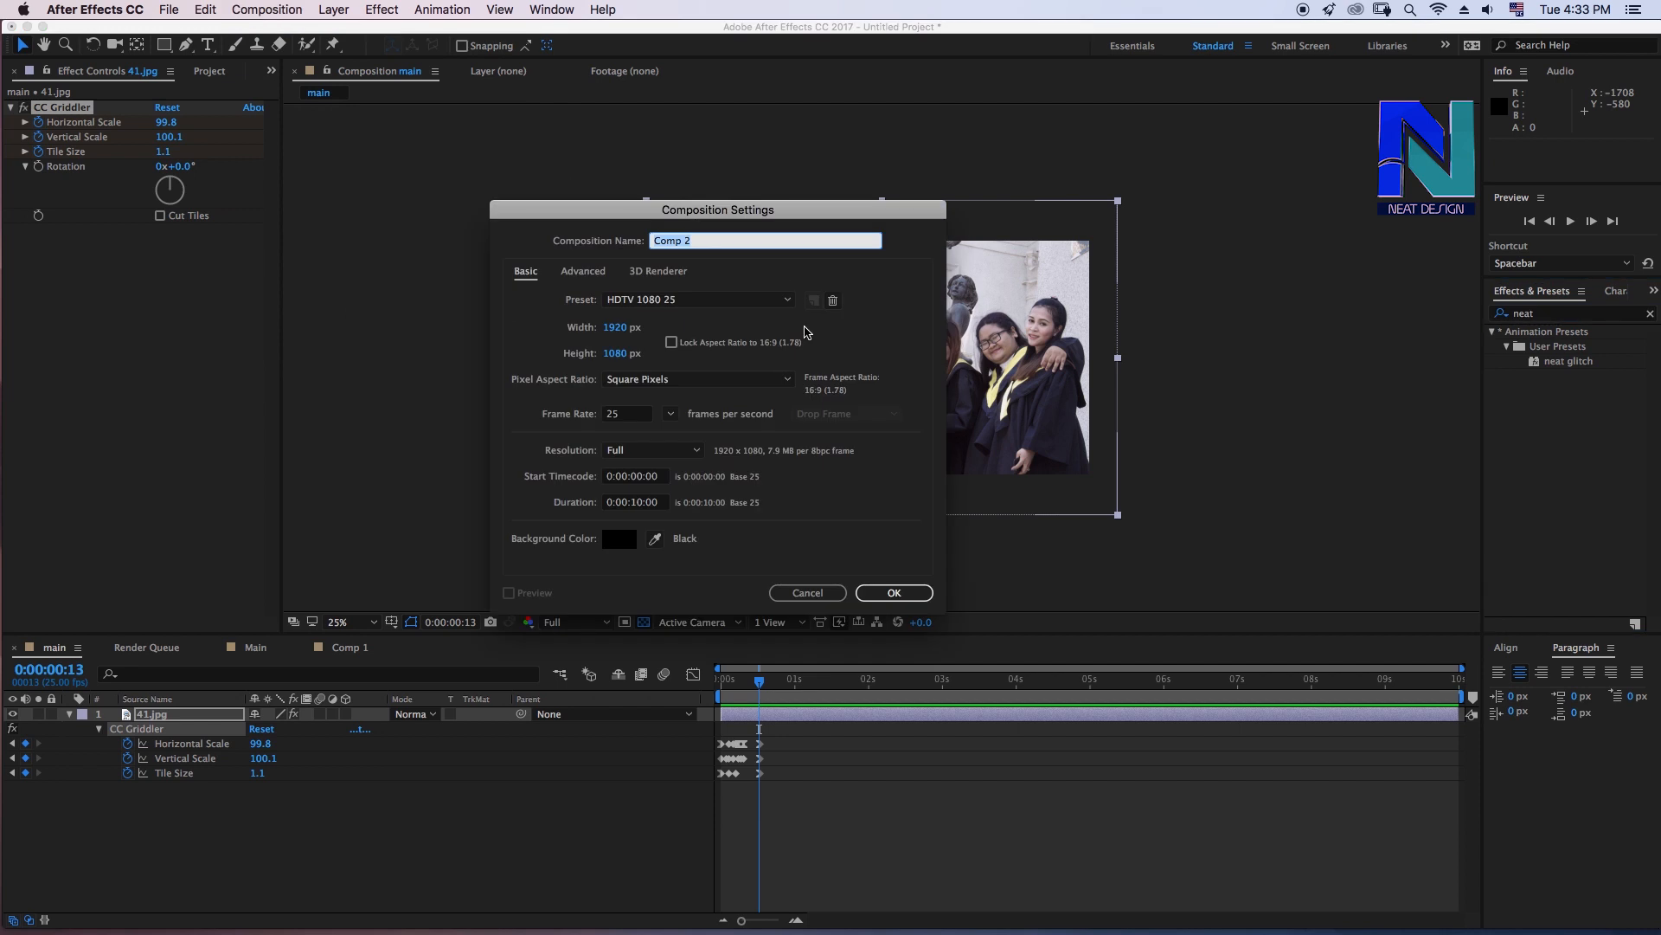
click(910, 594)
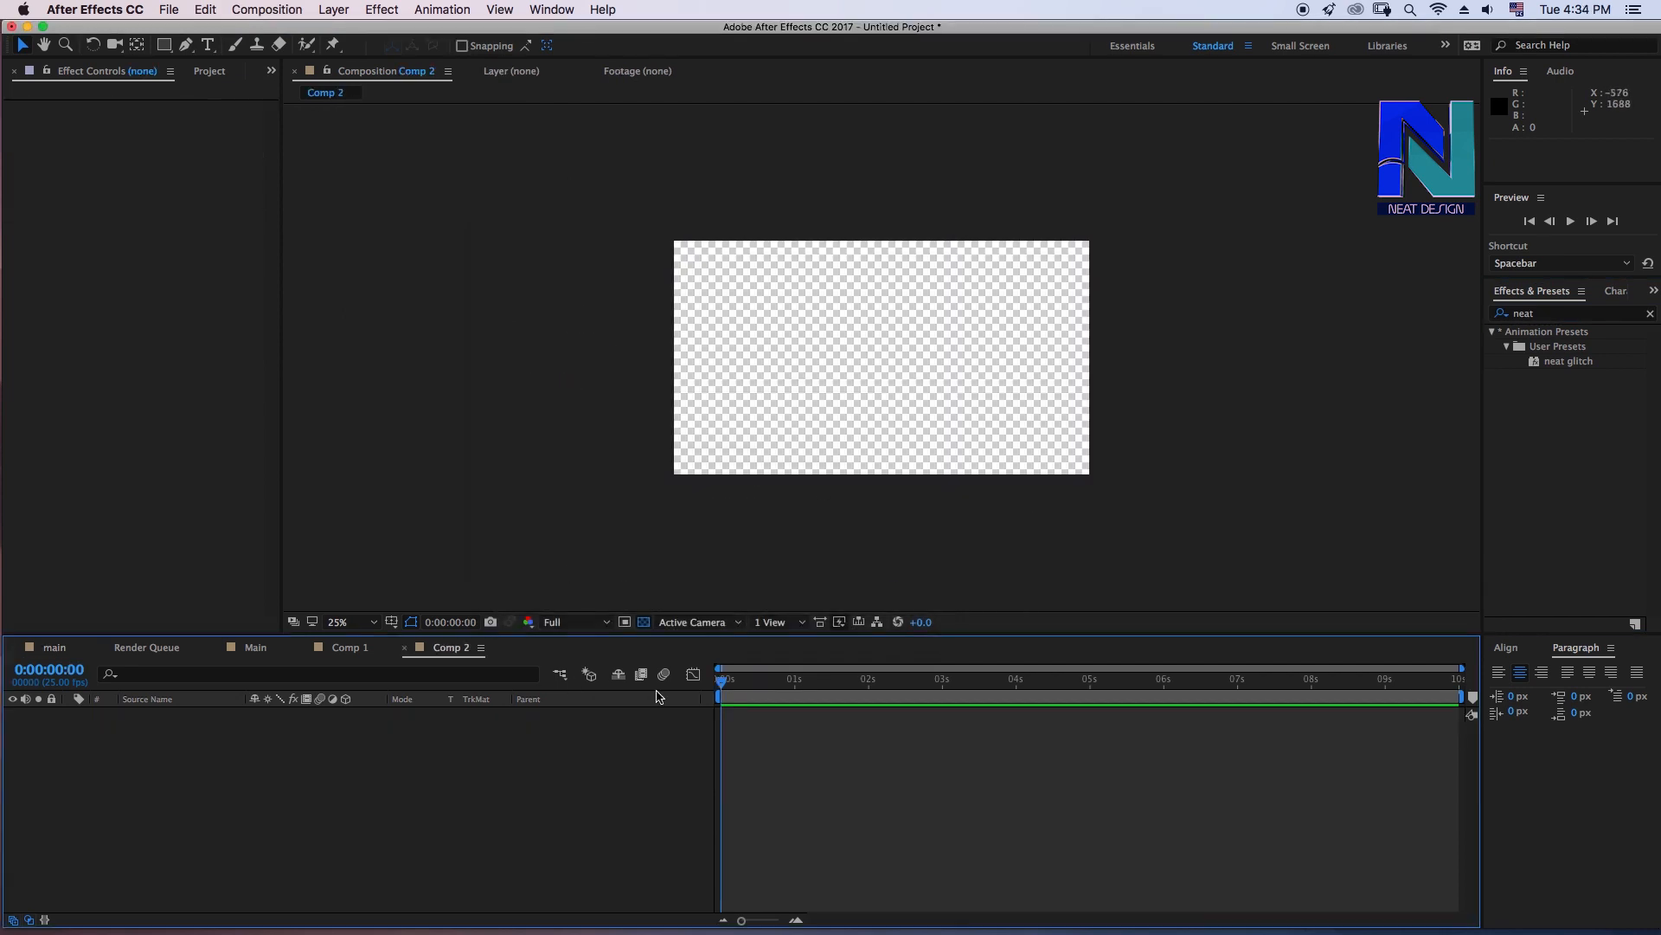
Add the 41.jpg image to the new composition's timeline and scale the layer to 57%
click(216, 73)
drag(47, 228, 251, 729)
key(s)
Apply the neat glitch preset to the 41.jpg layer and scrub the first frames to preview it
click(1549, 314)
drag(1566, 361, 216, 718)
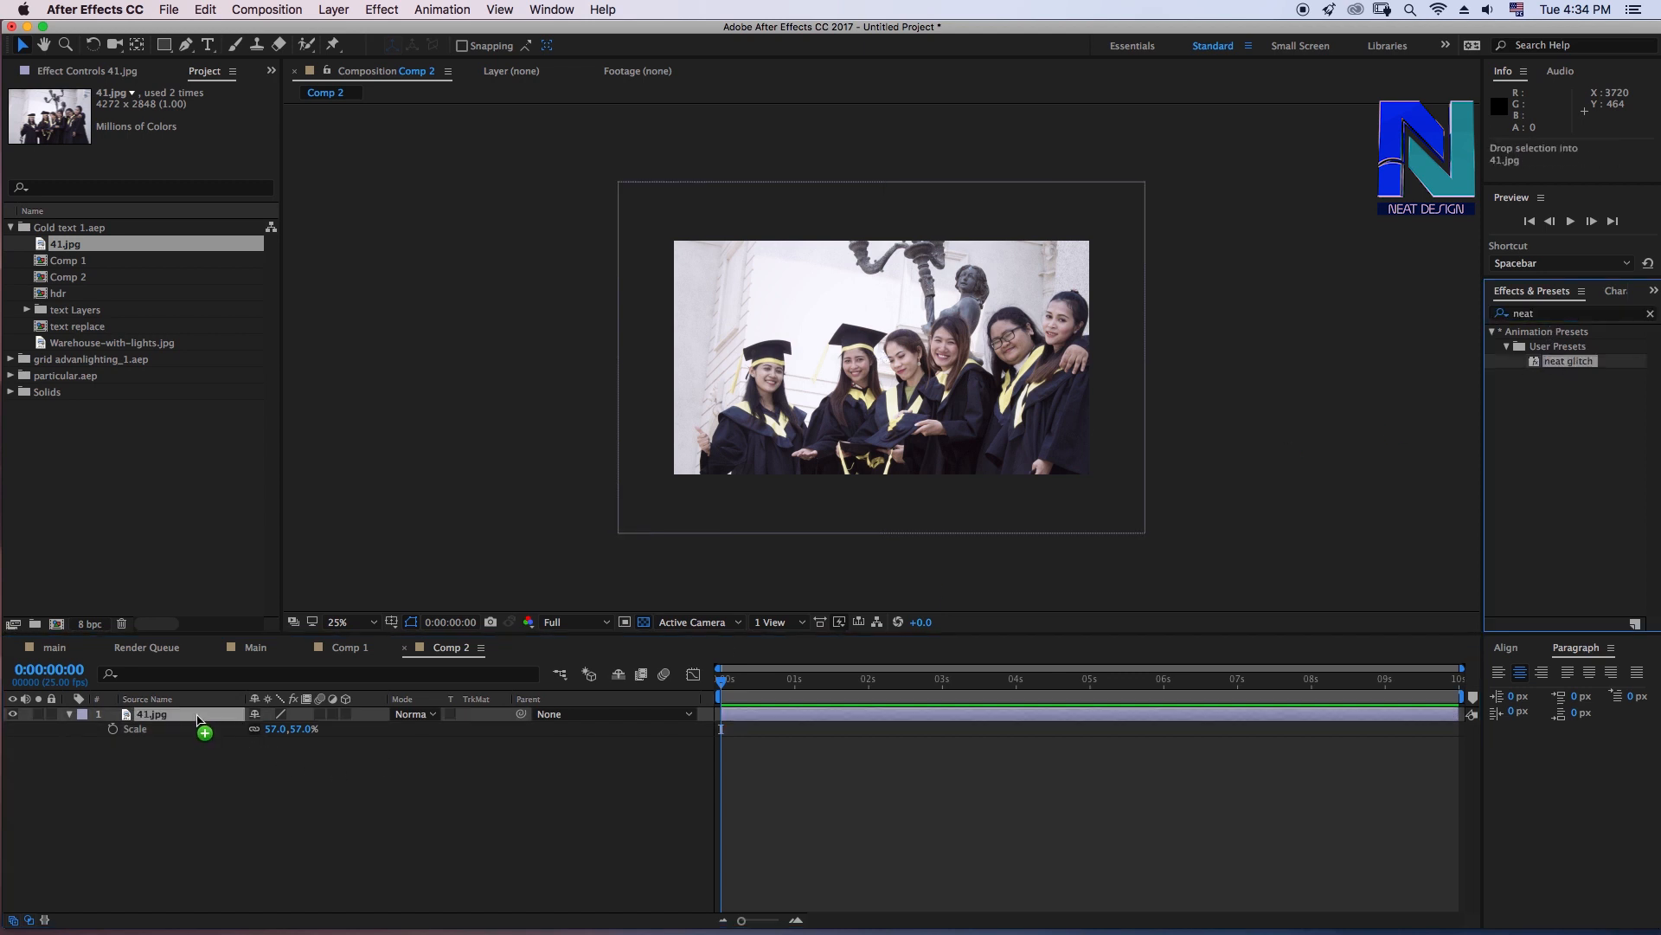
drag(731, 692, 746, 695)
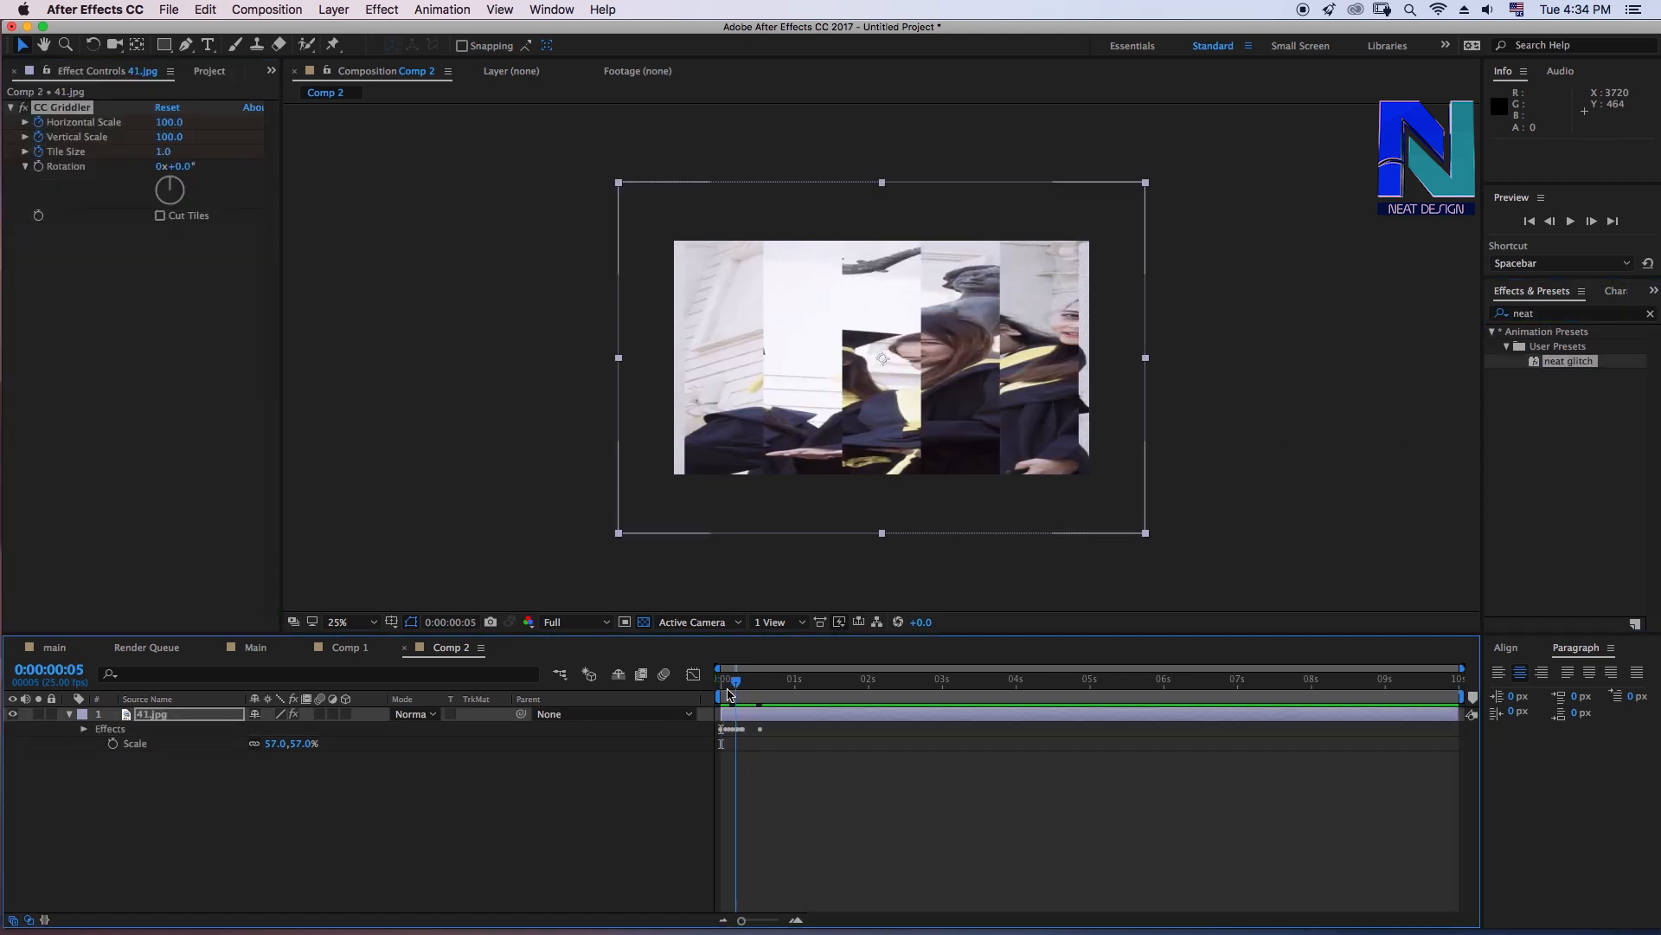
click(354, 651)
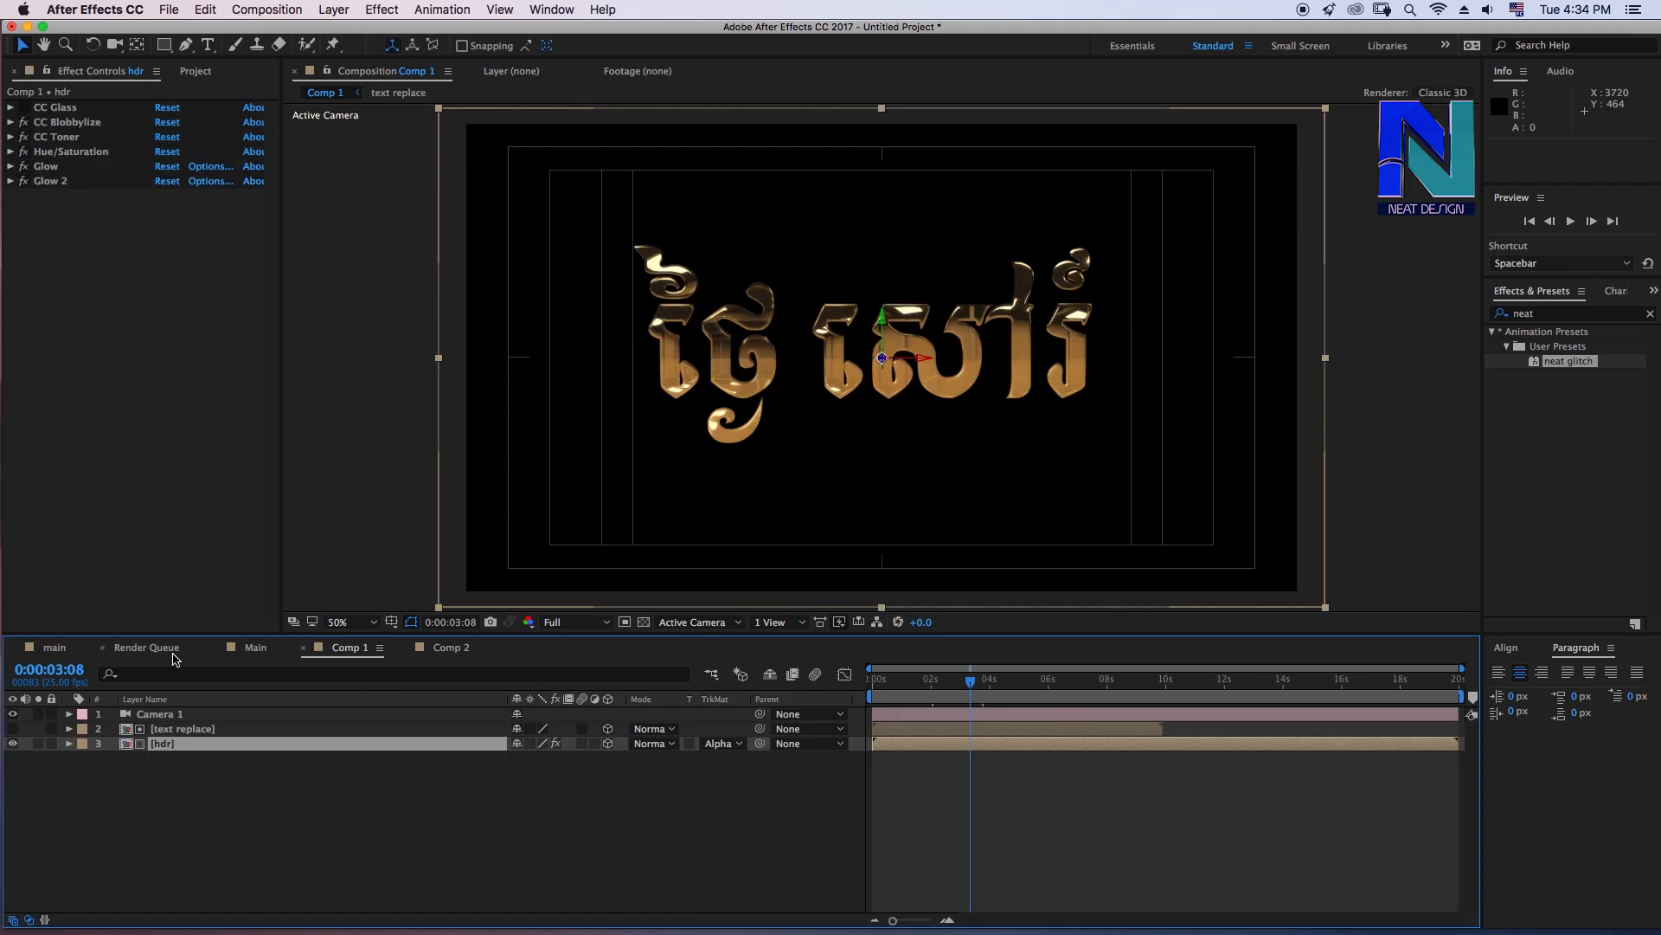
click(54, 648)
click(447, 651)
click(544, 831)
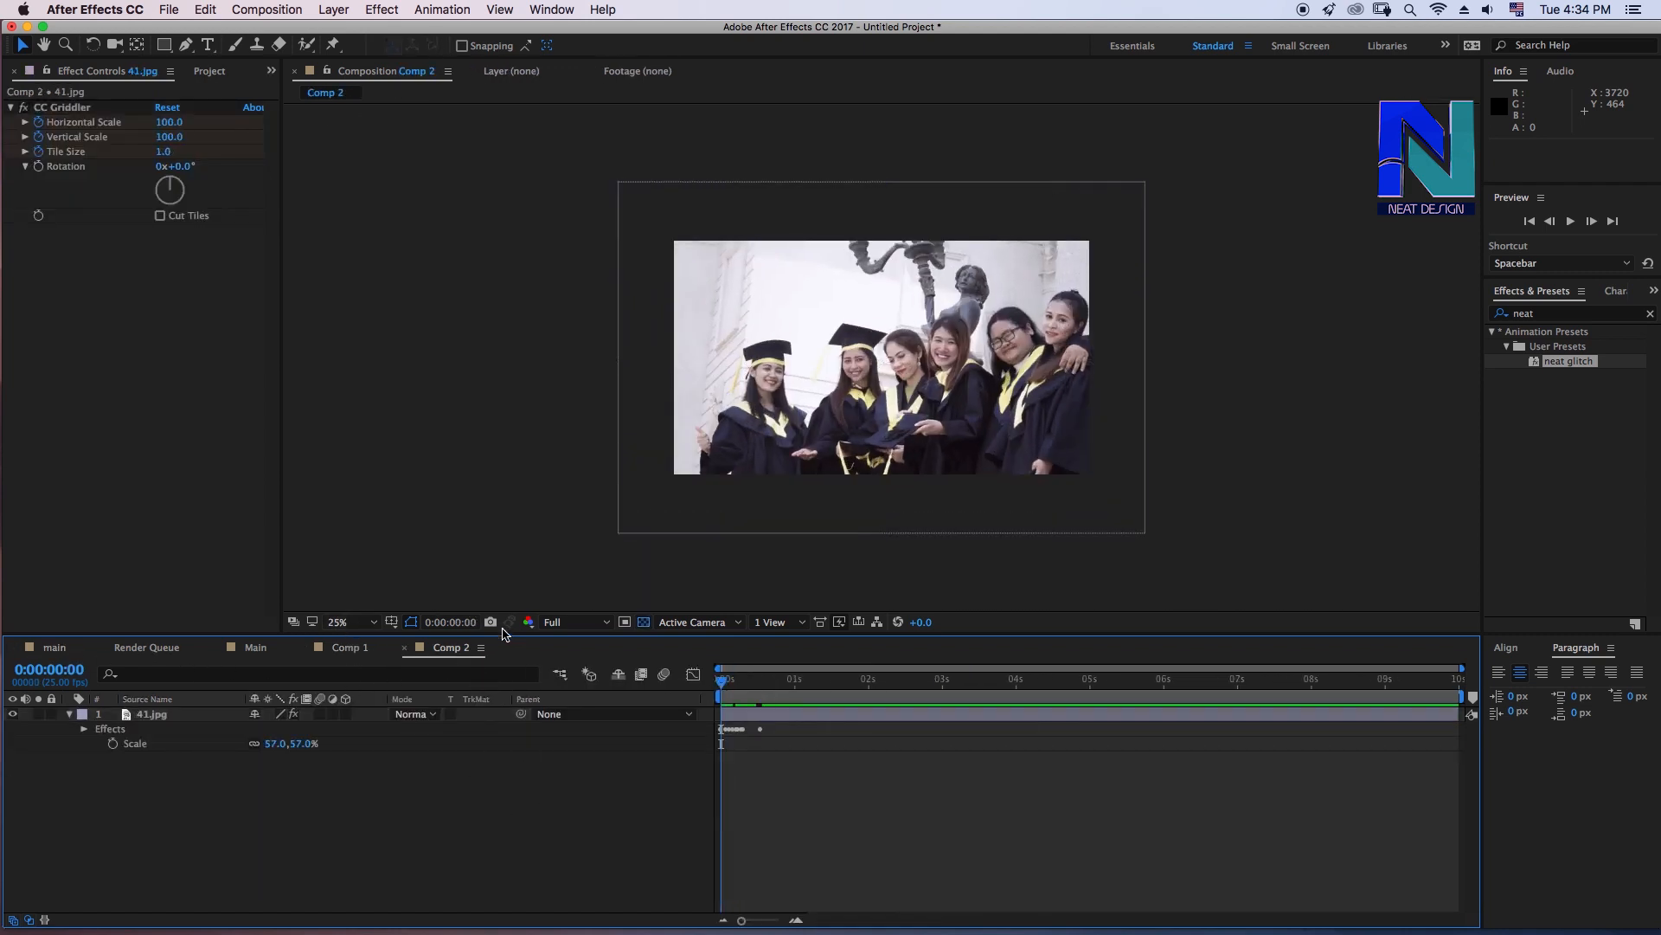
Open the Main composition and toggle Adjustment Layer 4's visibility off and on to compare its effect on the picture
click(263, 655)
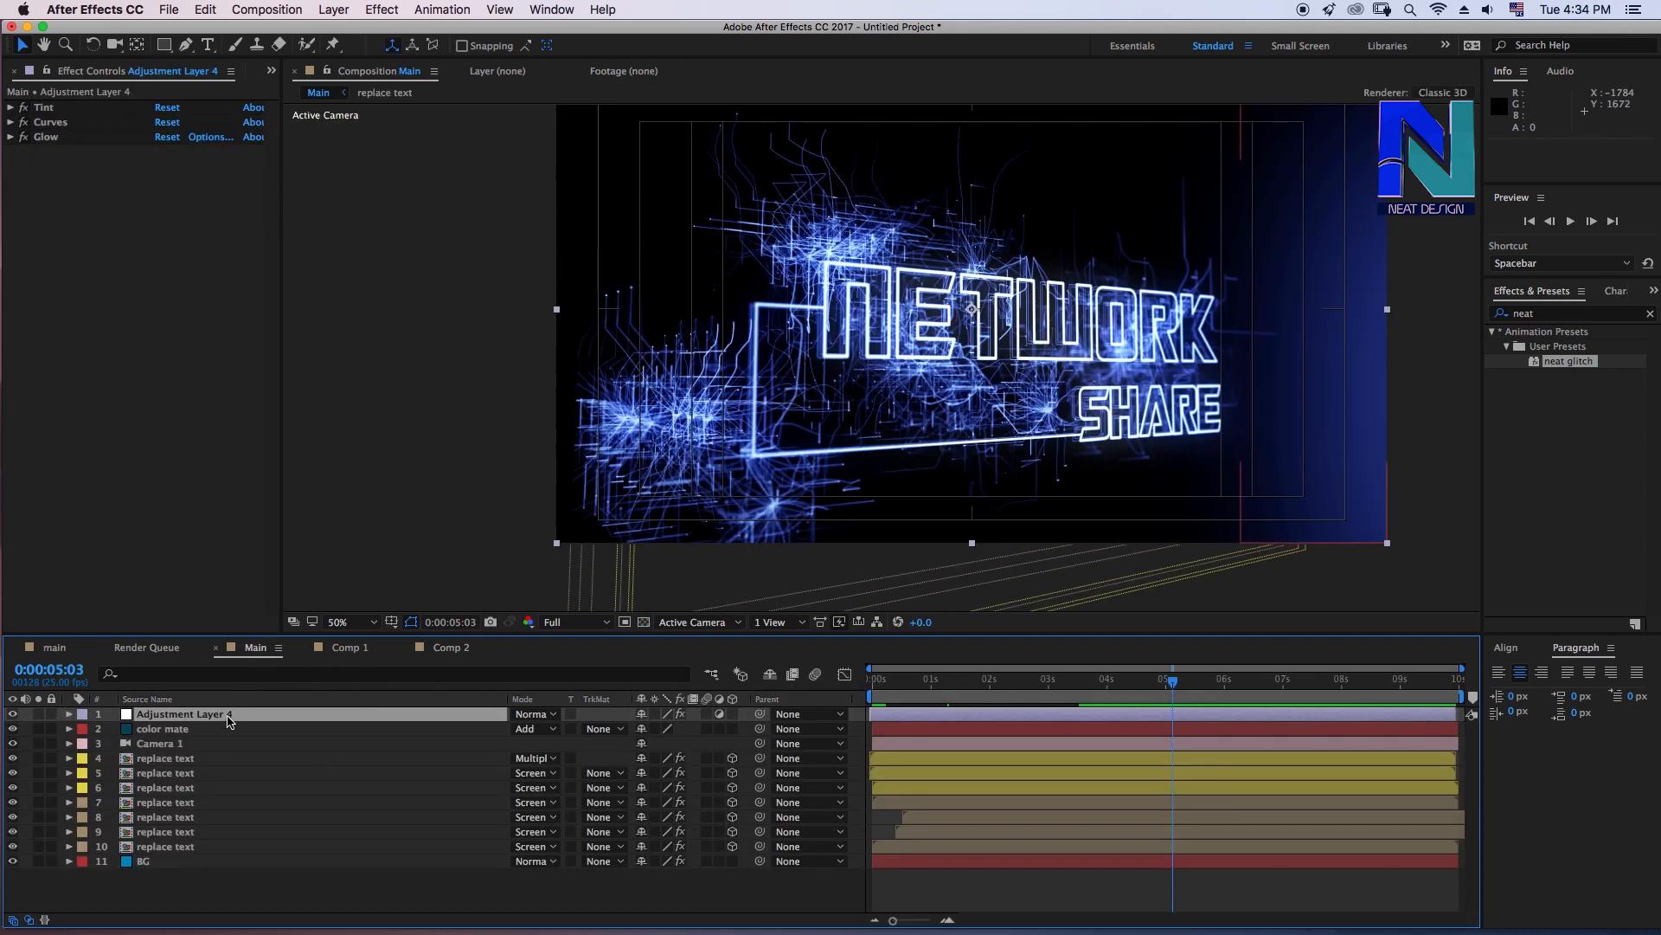
click(13, 715)
click(13, 715)
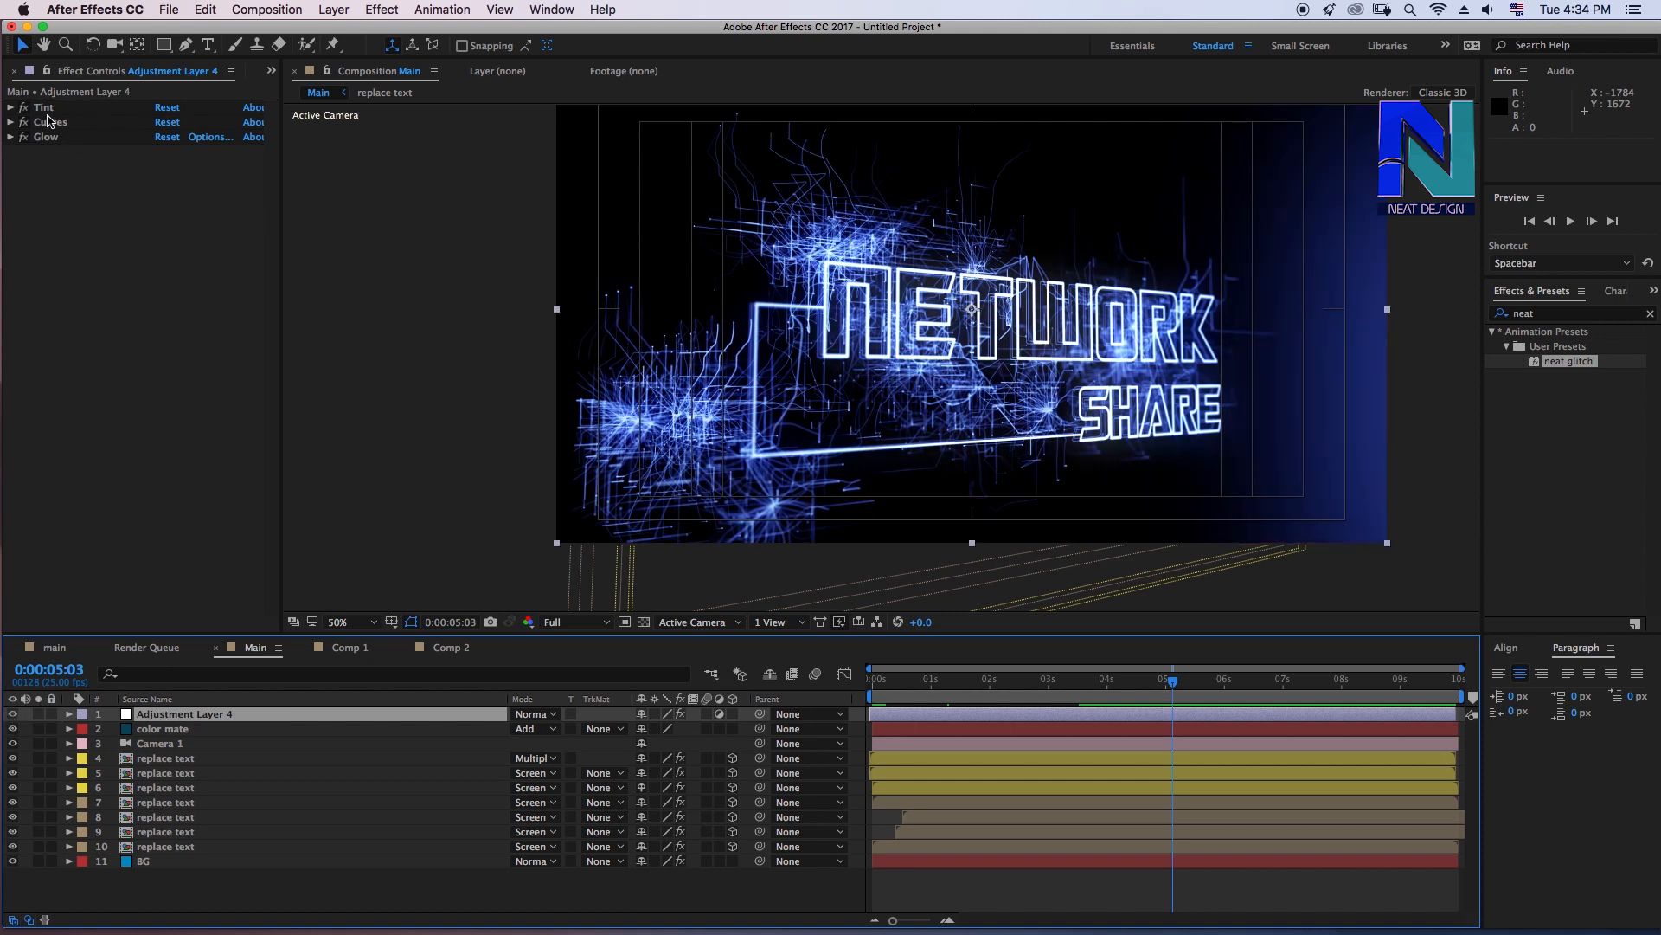
click(13, 715)
click(13, 714)
Save Adjustment Layer 4's Tint, Curves and Glow effects together as an animation preset named cc glow in User Presets
click(50, 108)
click(64, 123)
click(66, 149)
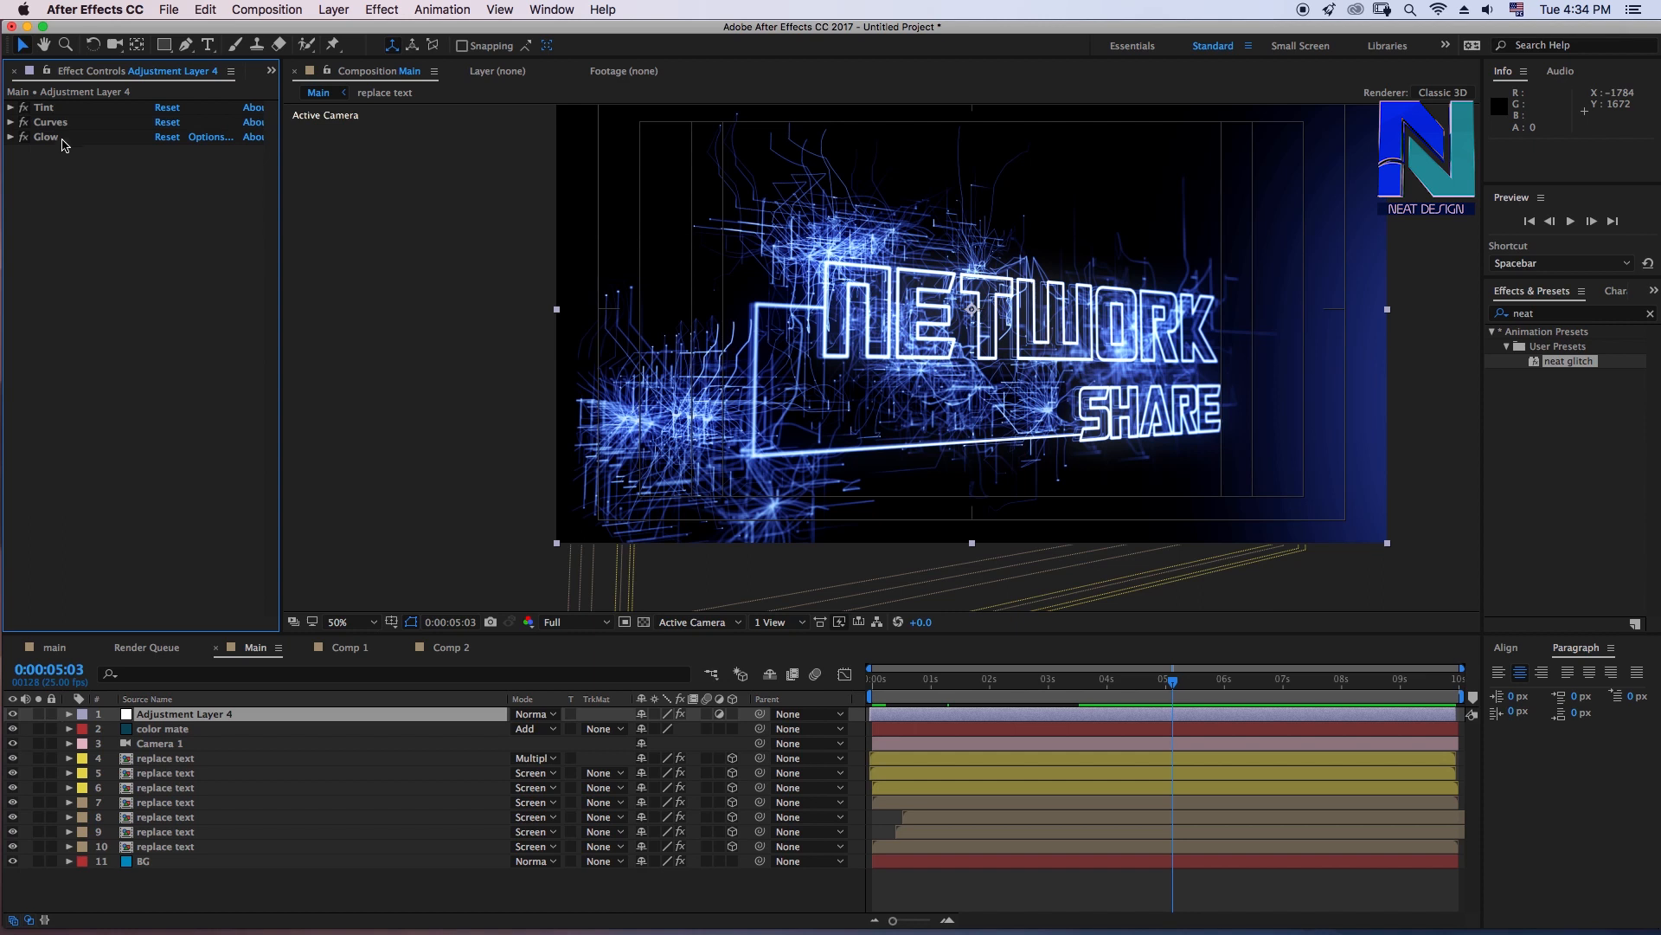
click(62, 110)
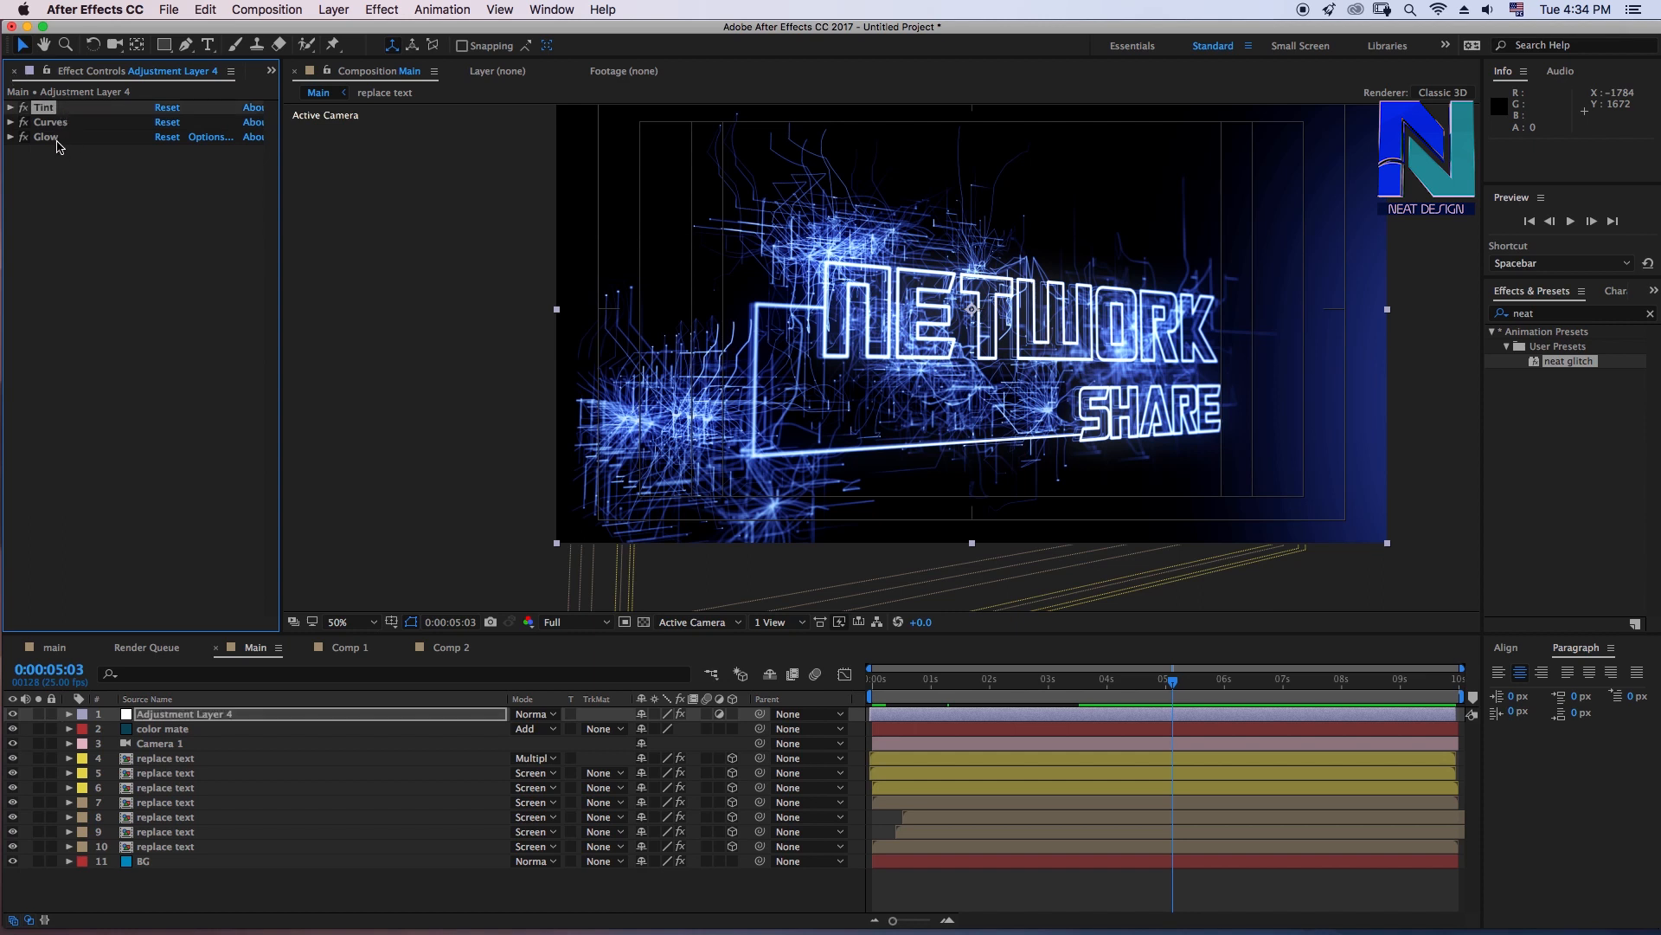
shift+click(59, 138)
click(443, 13)
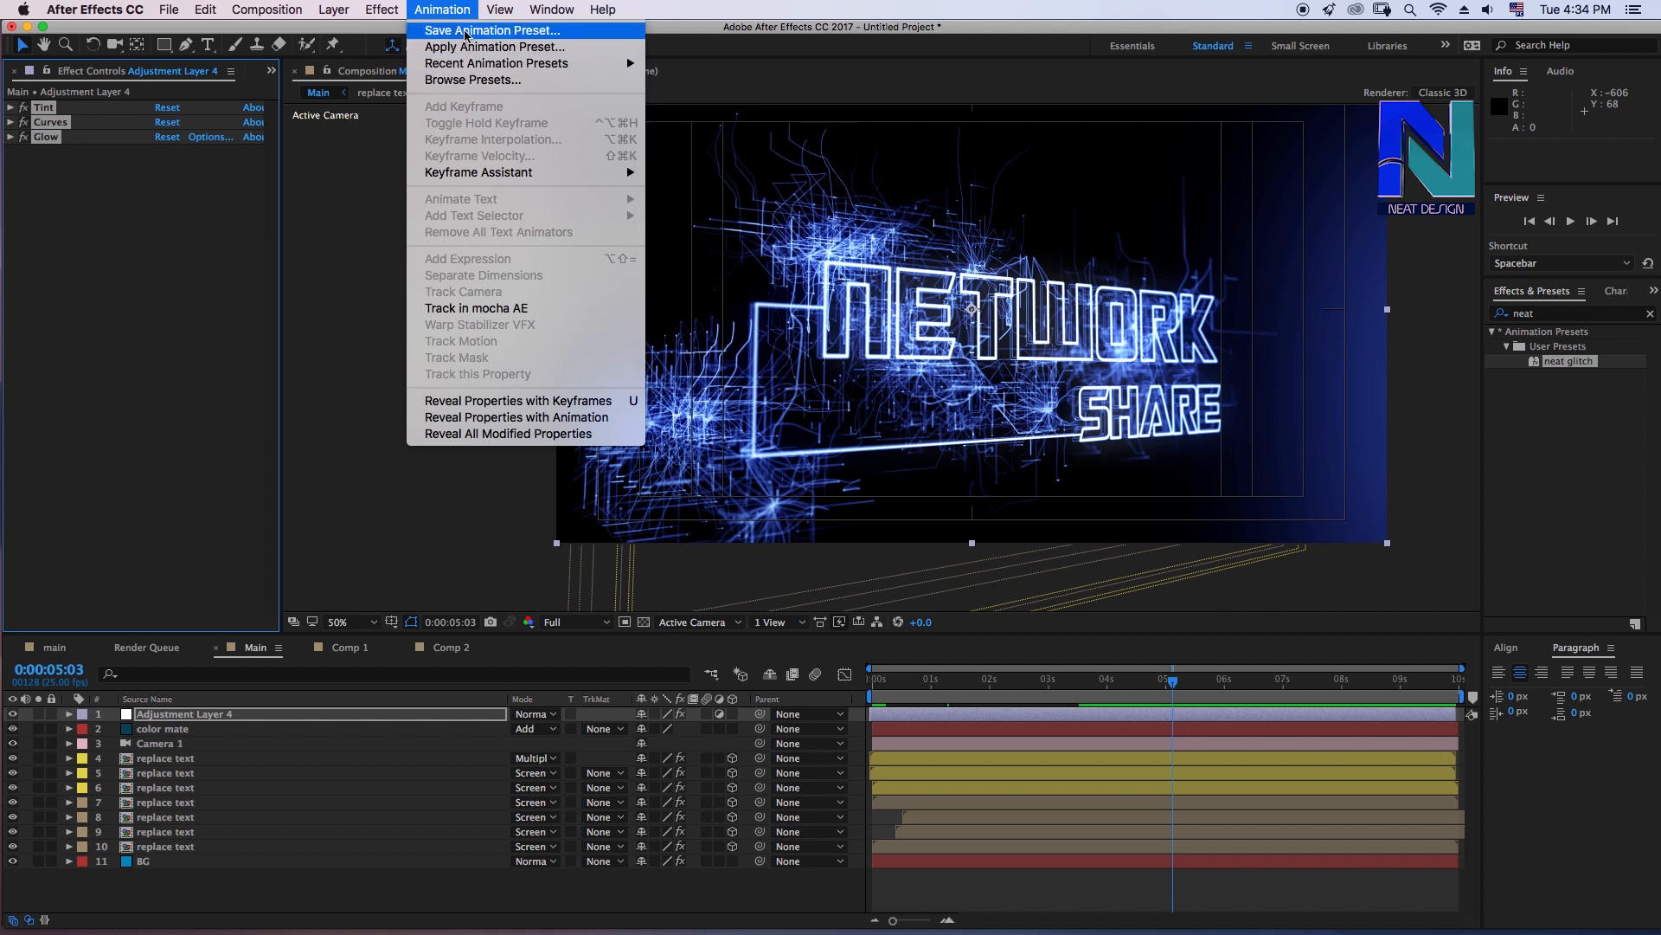
click(477, 32)
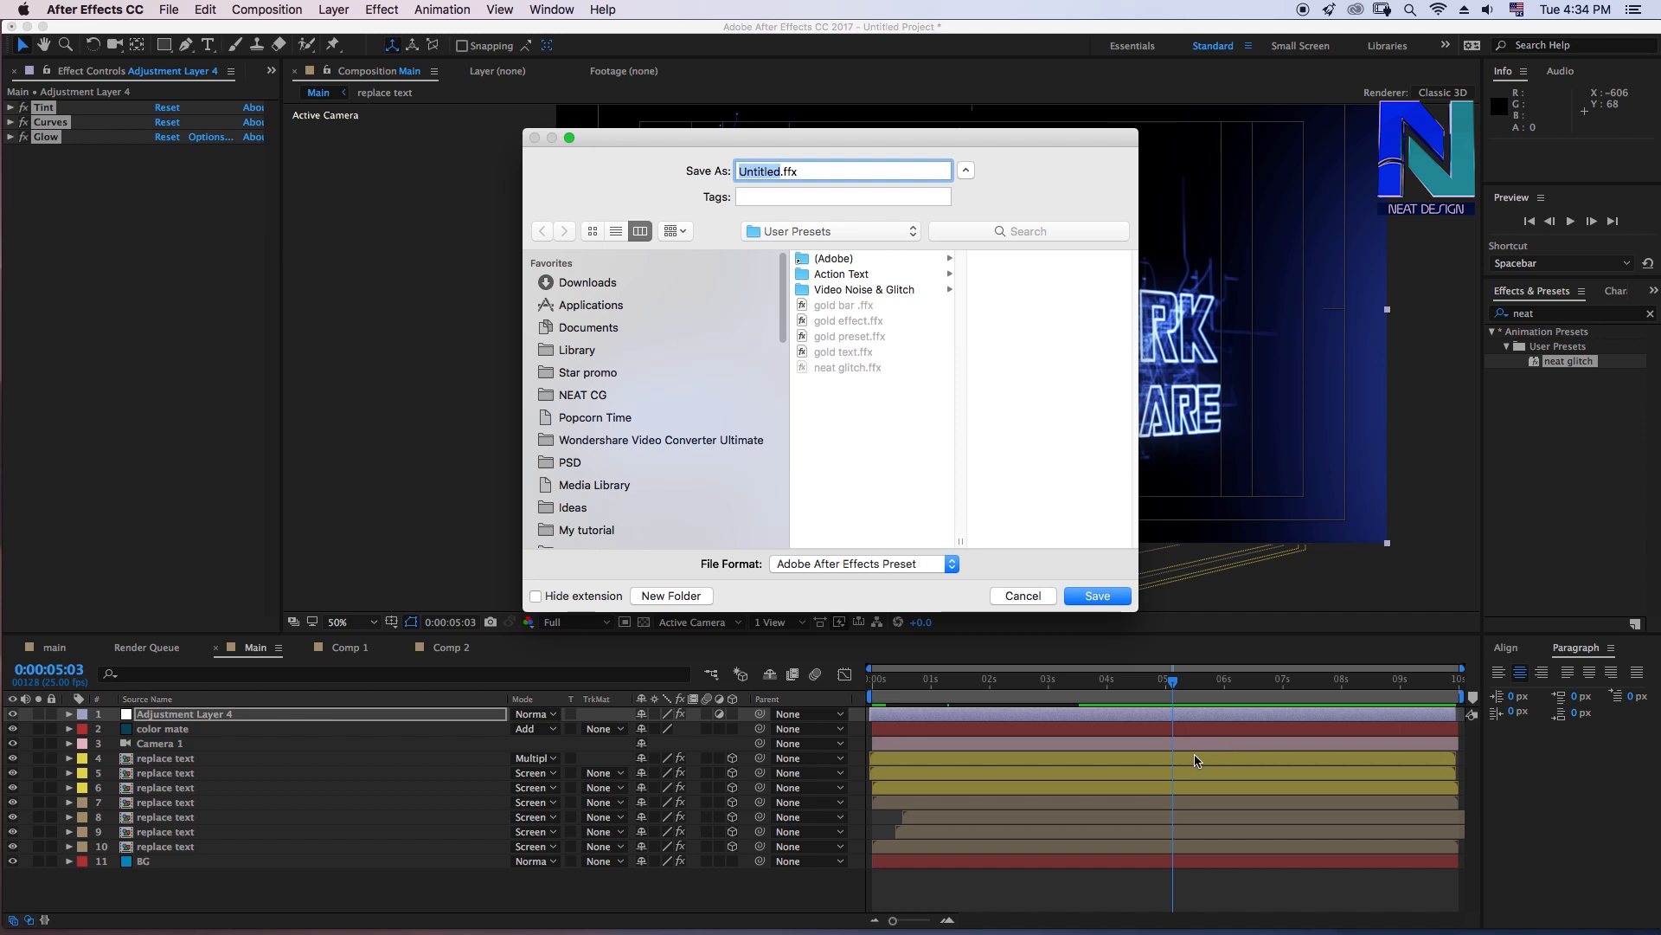
text(cc glow)
key(Return)
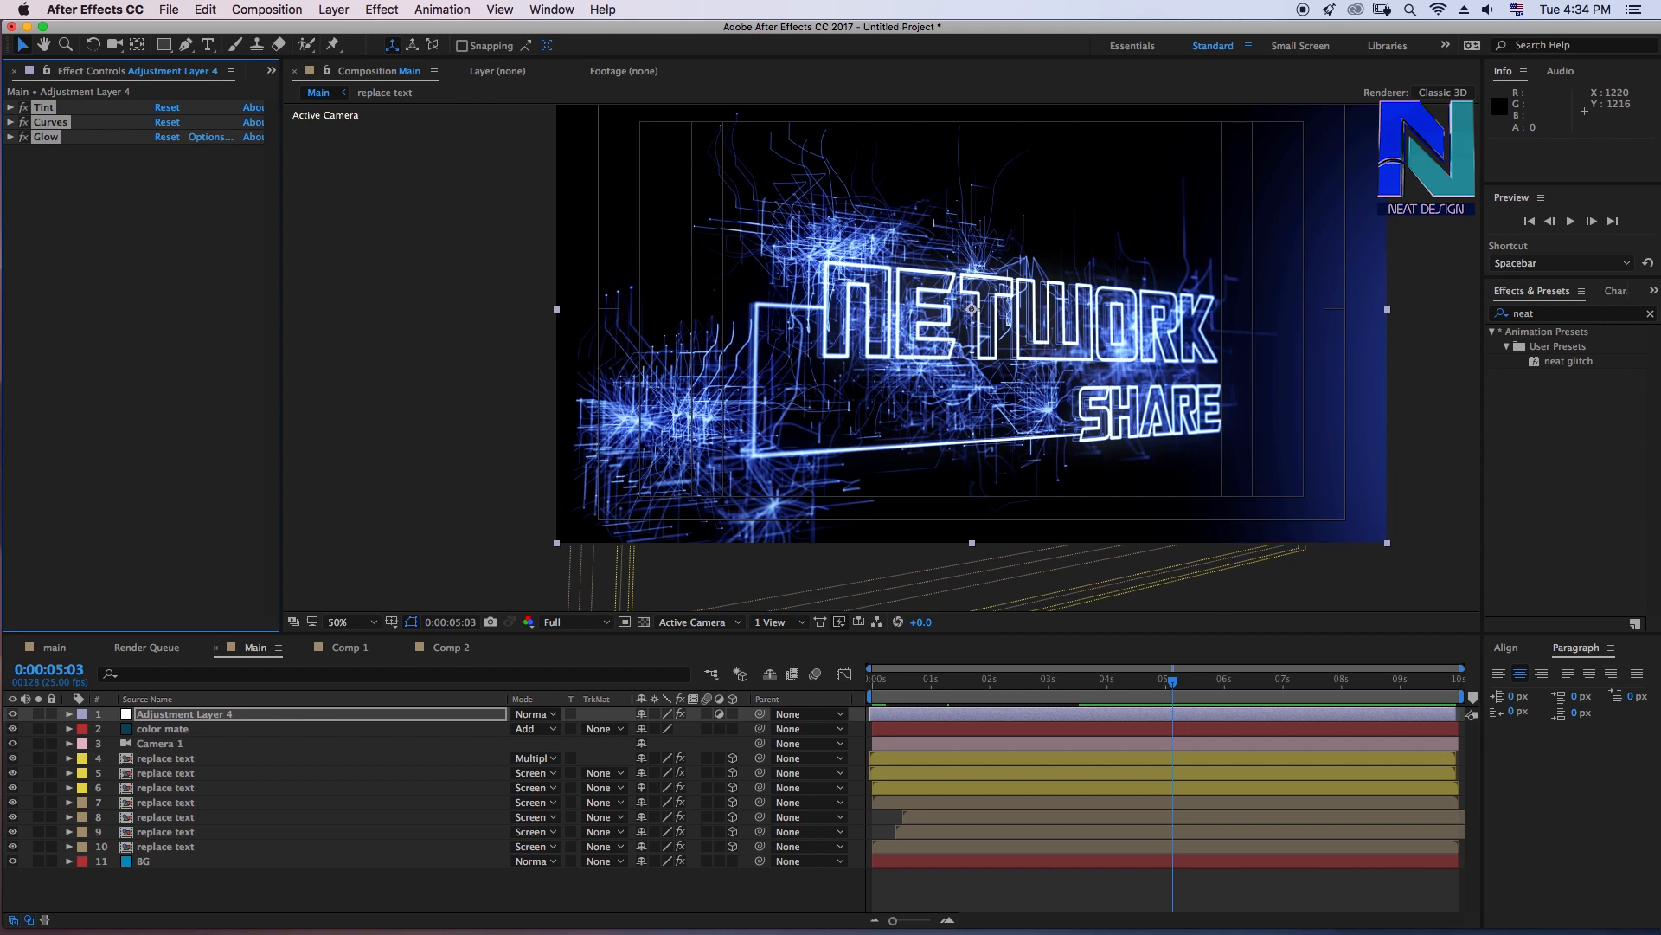
Hide Adjustment Layer 4 and add a new adjustment layer to the Main composition
click(12, 714)
right_click(294, 889)
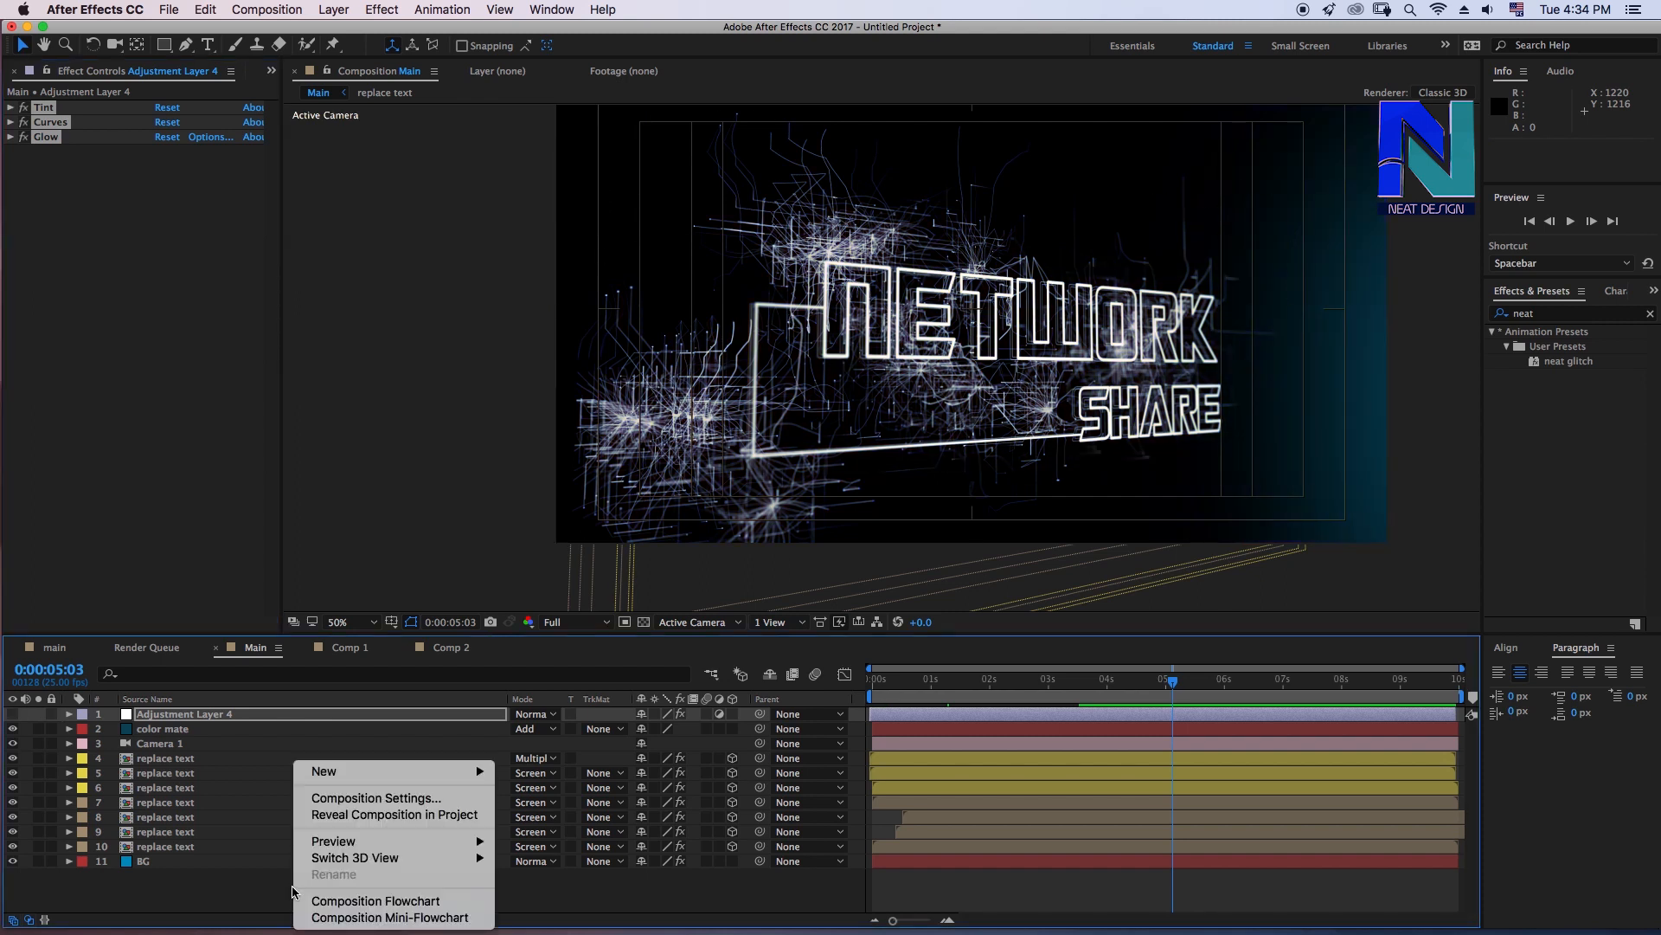
mouse_move(329, 772)
click(558, 885)
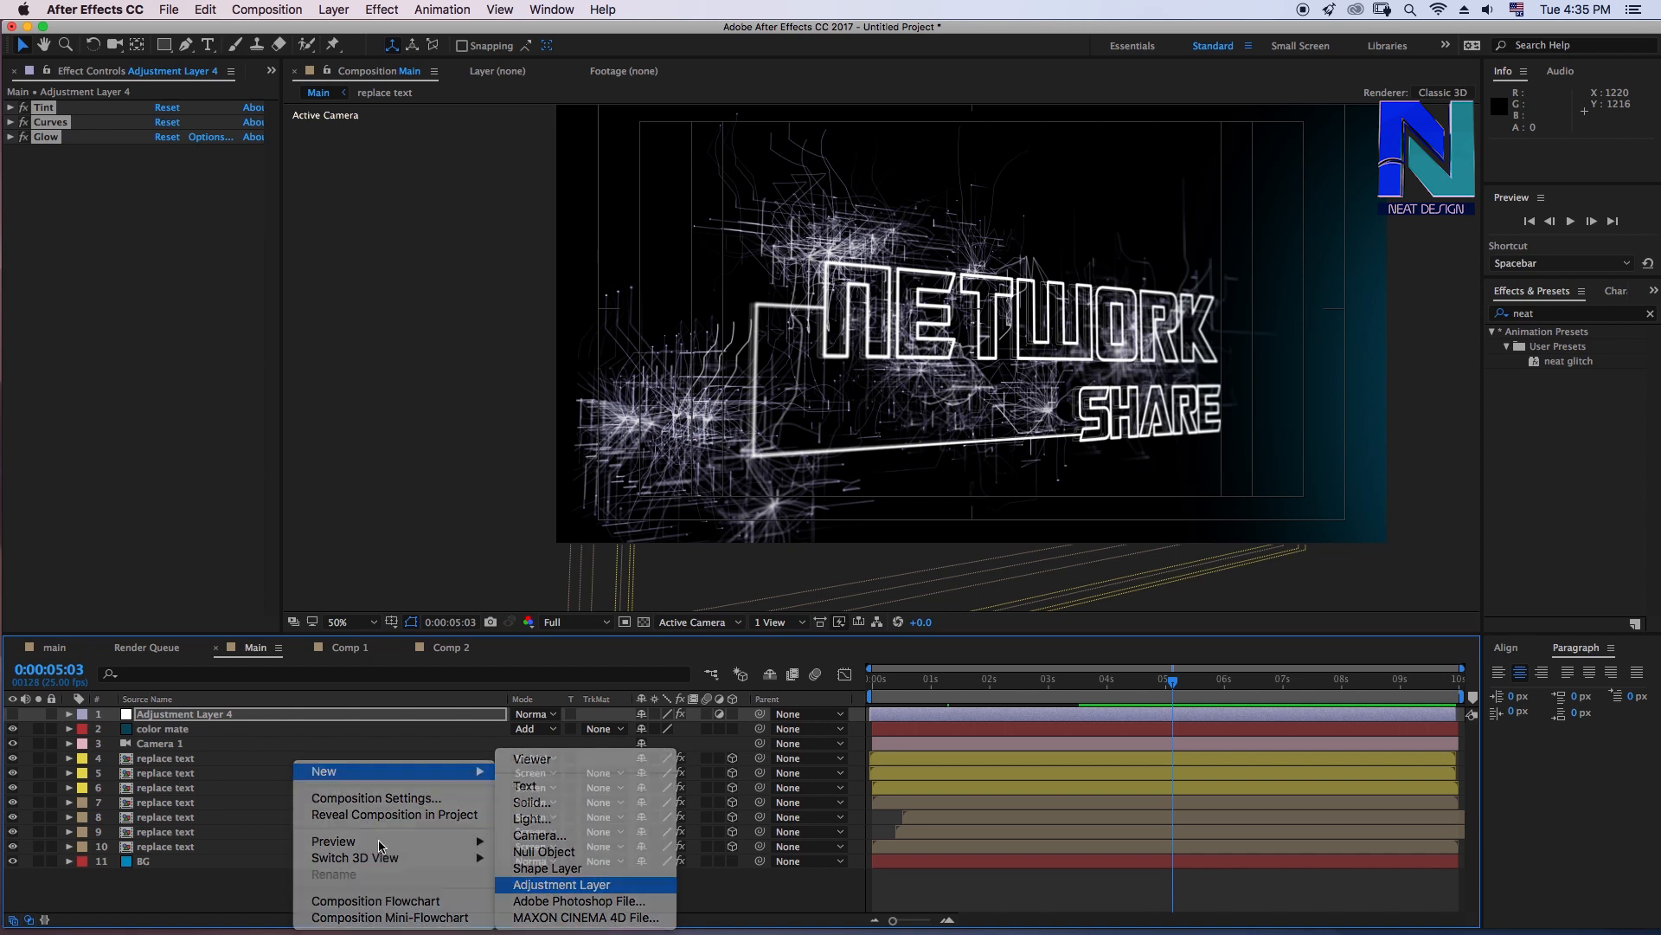
Find the cc glow preset, apply it to the new adjustment layer, and collapse its Curves and Tint settings
double_click(1524, 316)
key(BackSpace)
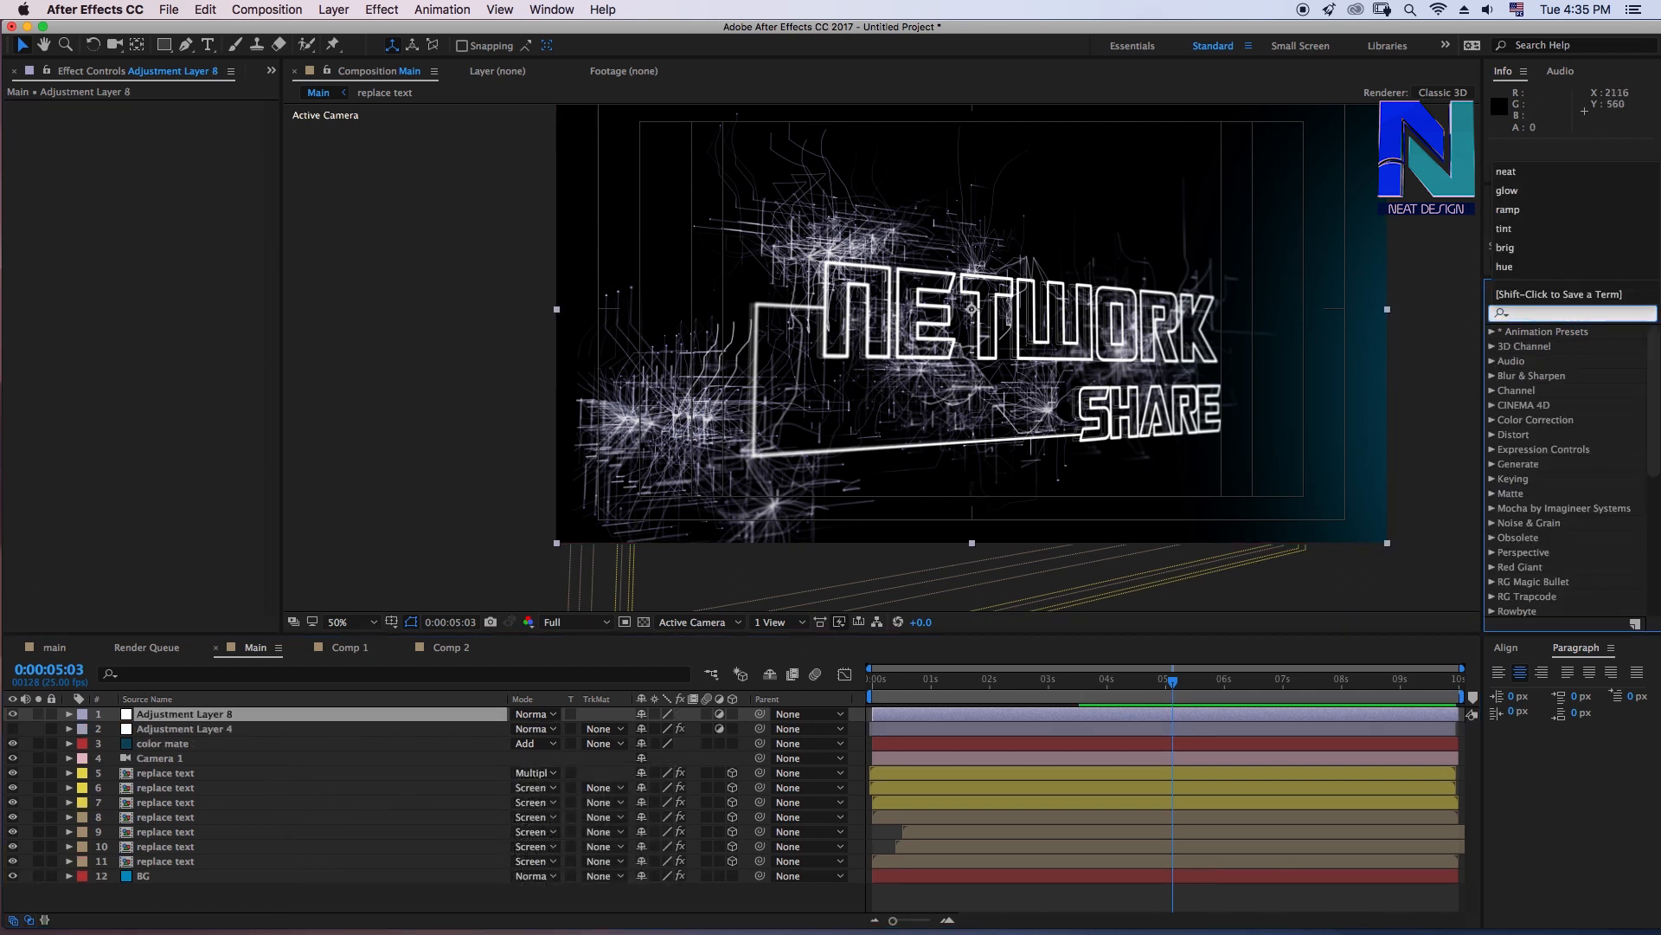
text(cc)
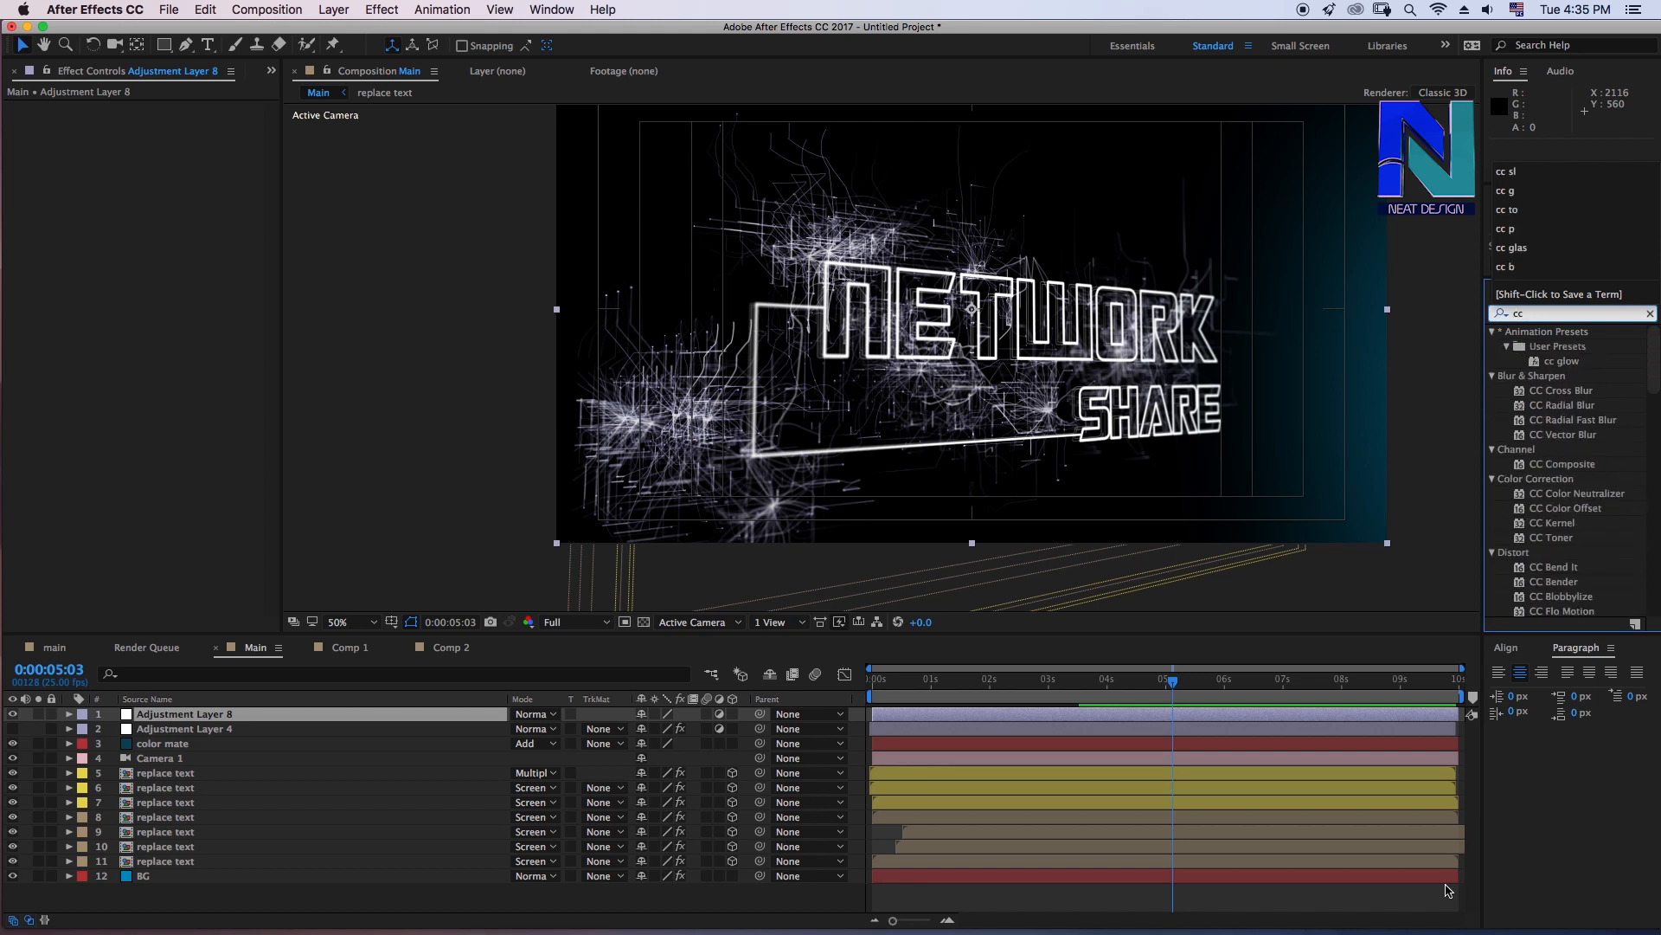
drag(1566, 361, 249, 714)
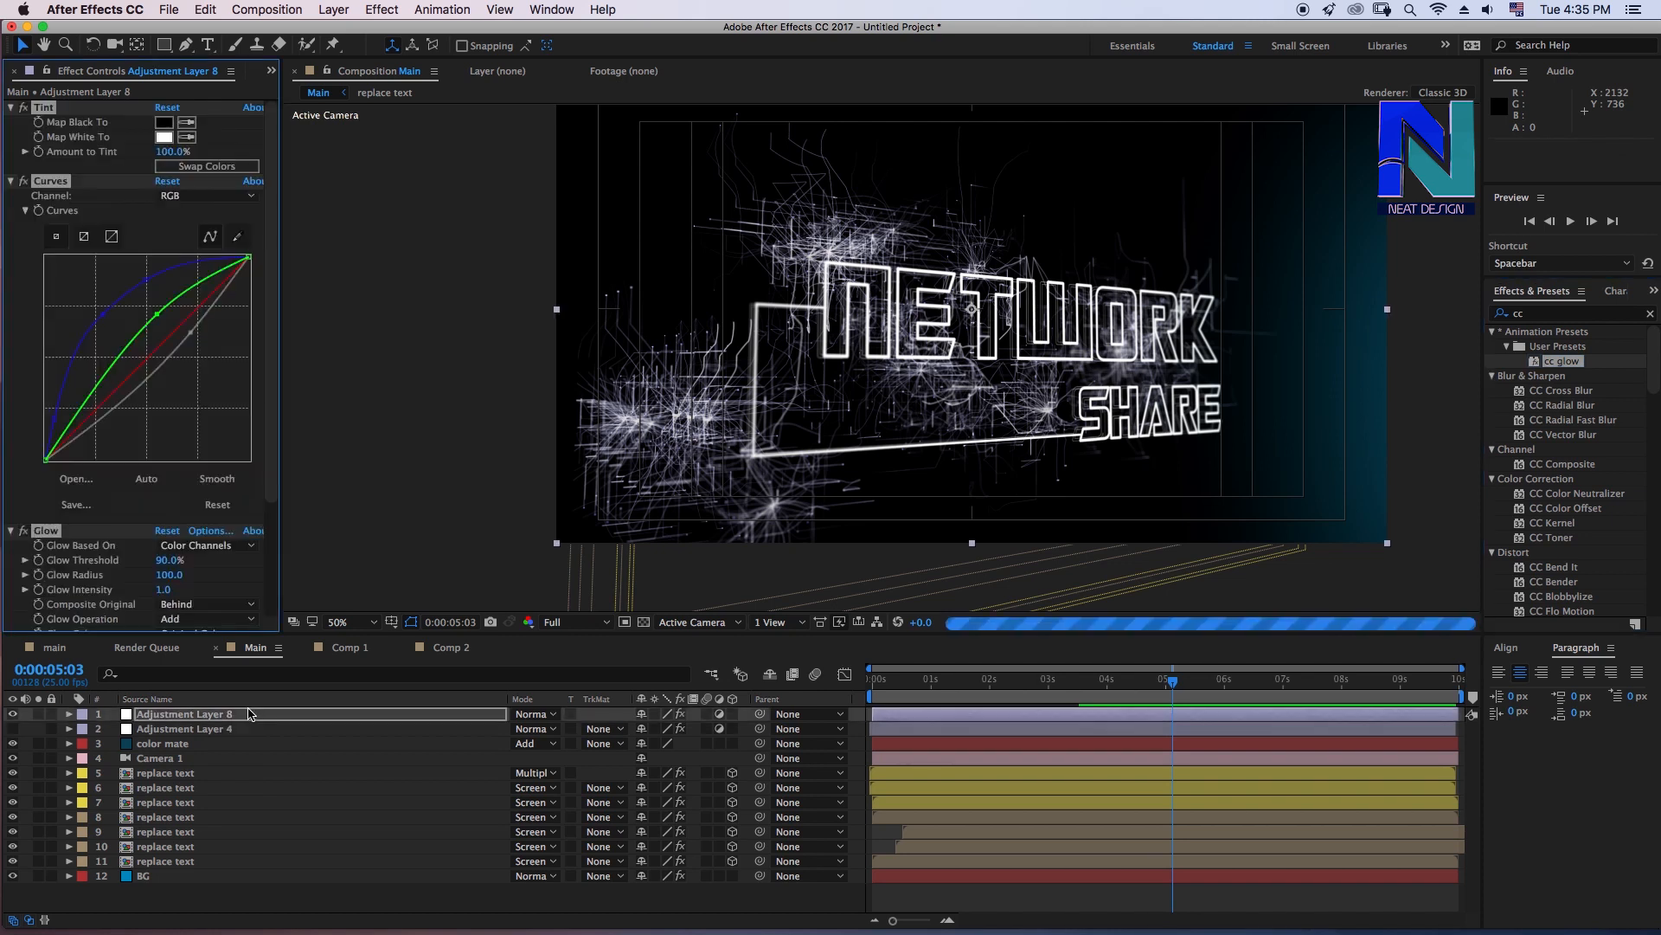
click(93, 717)
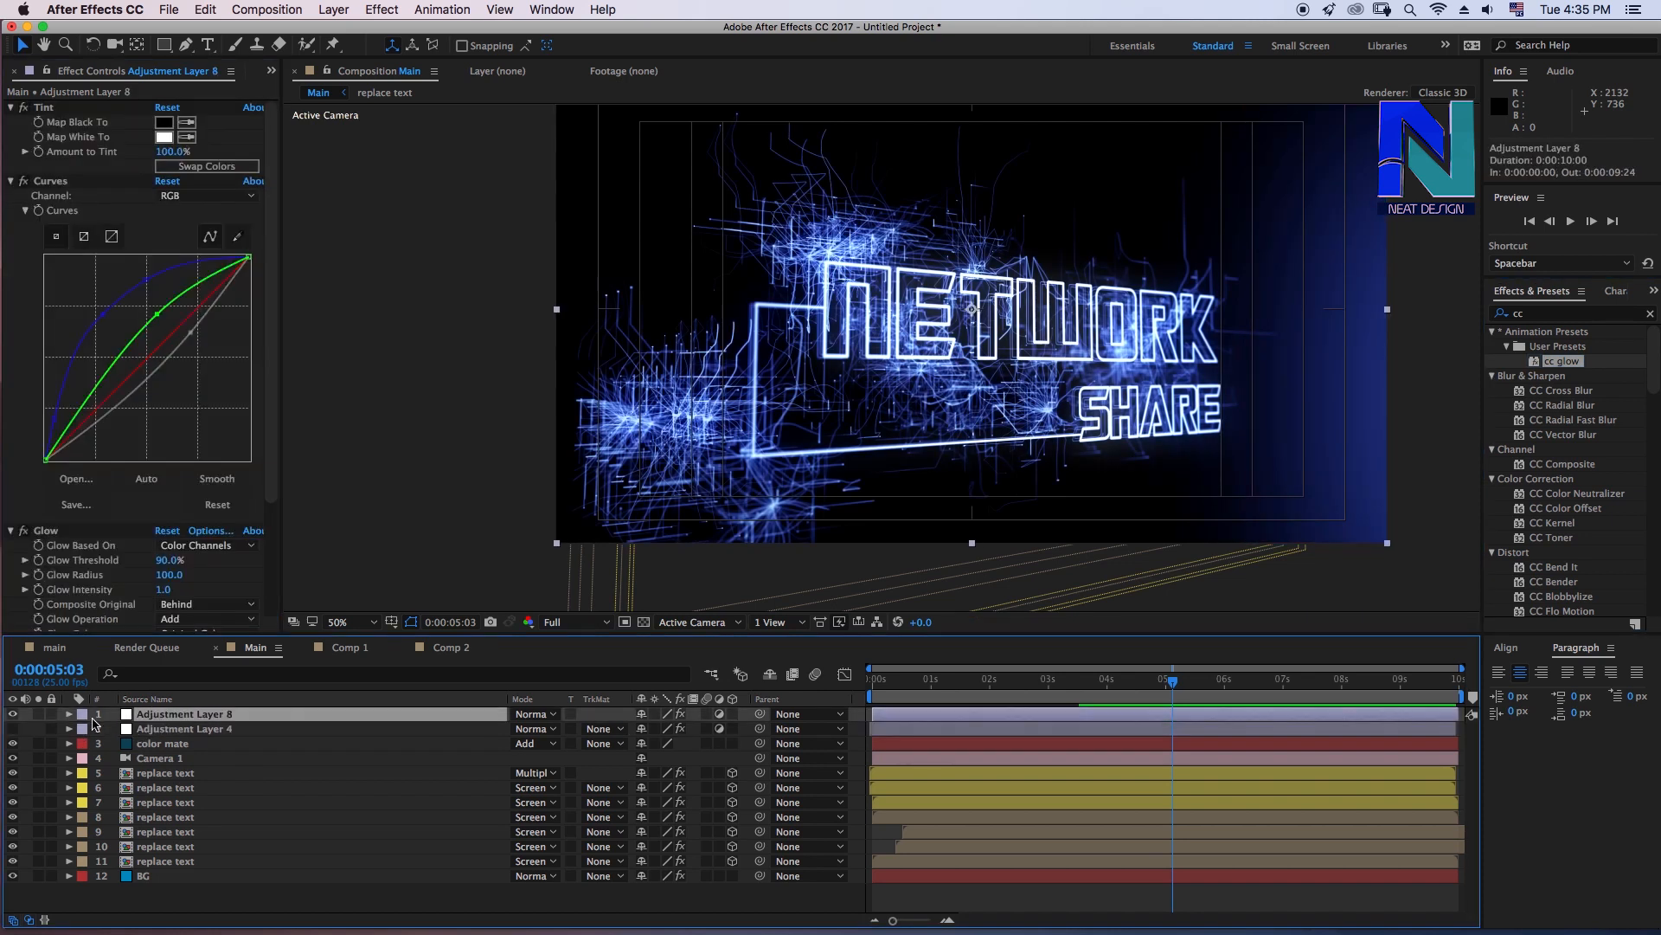
click(12, 182)
click(10, 107)
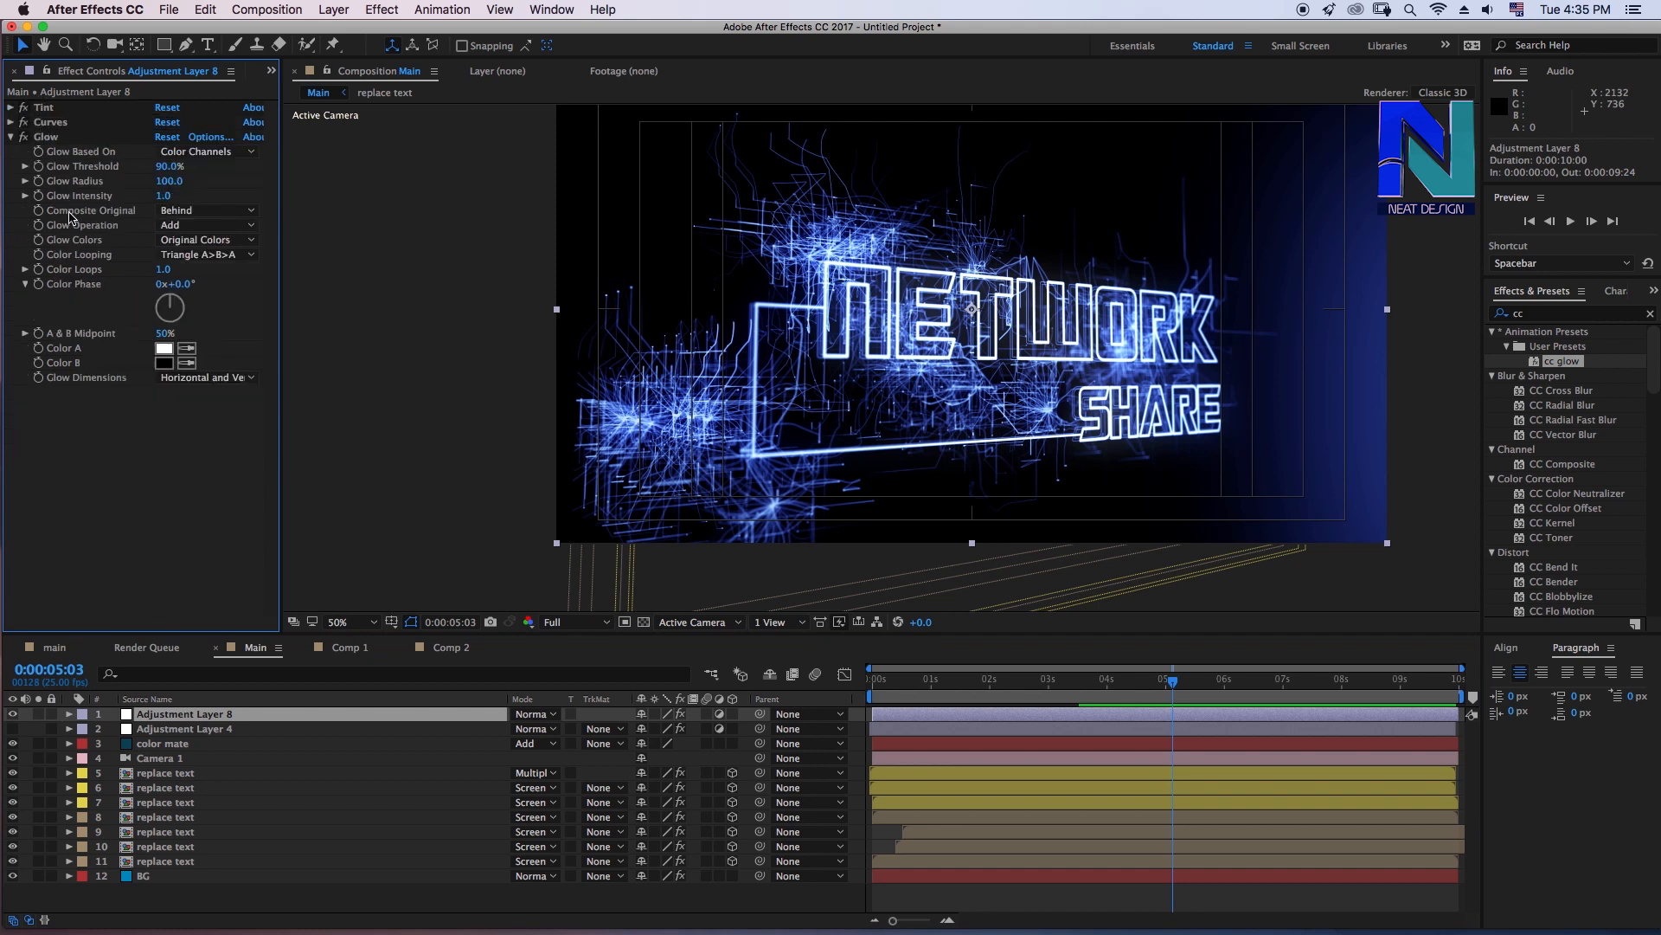
In Comp 1, save all the hdr layer's effects, CC Glass through Glow 2, as an animation preset named gold neat
click(350, 647)
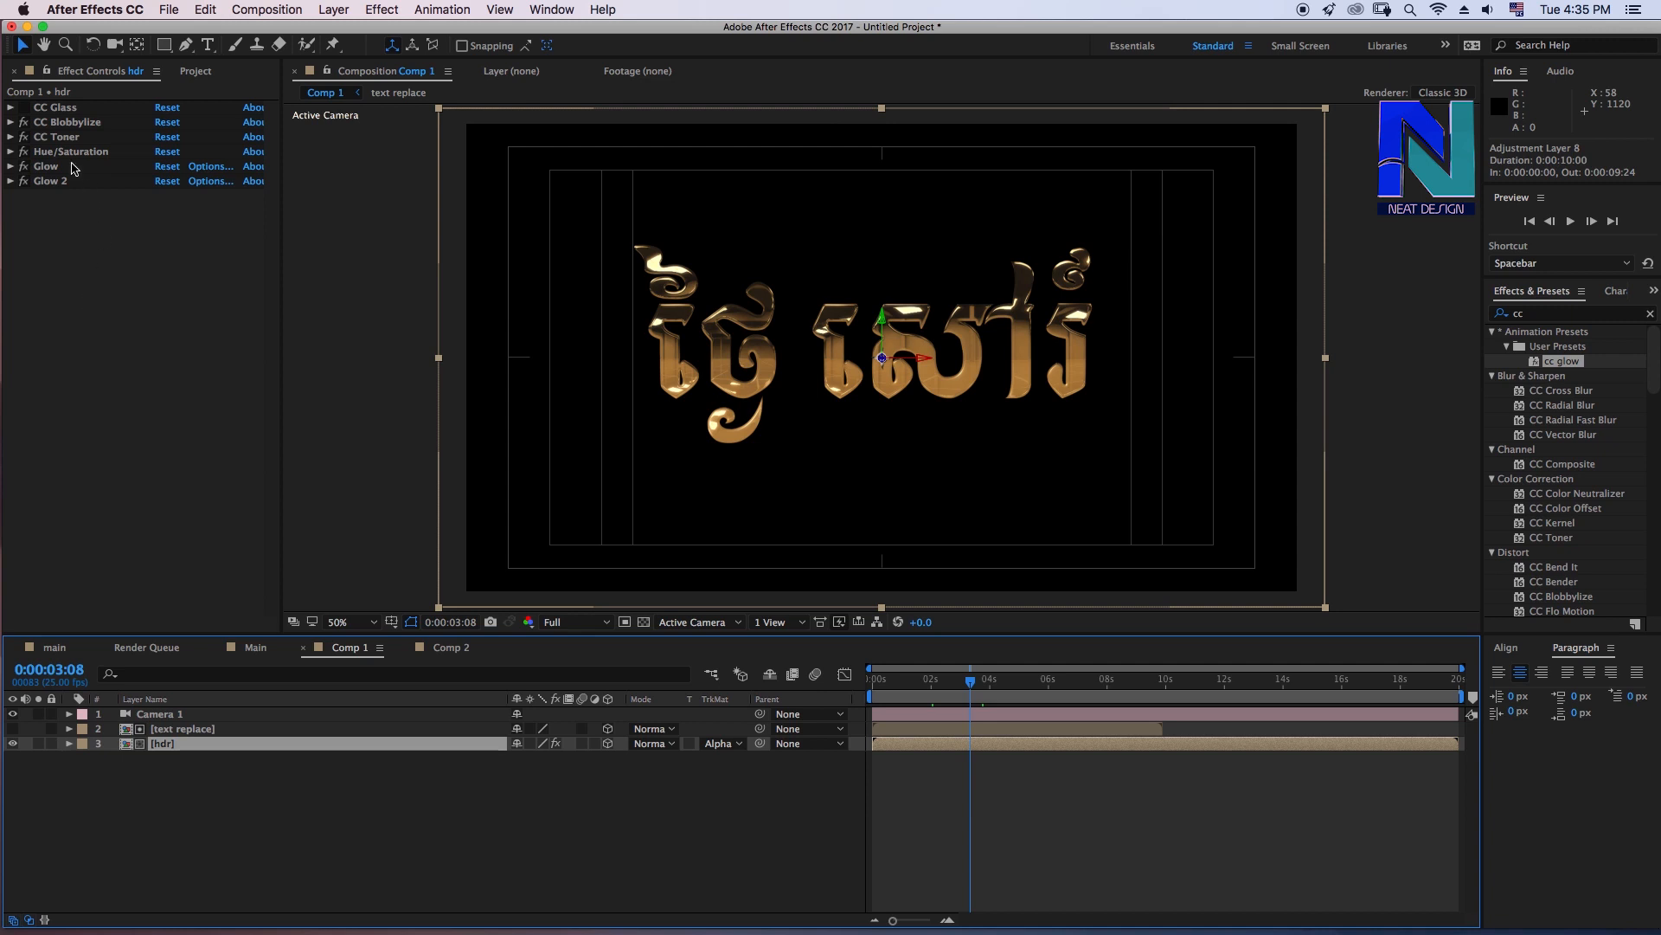
click(22, 109)
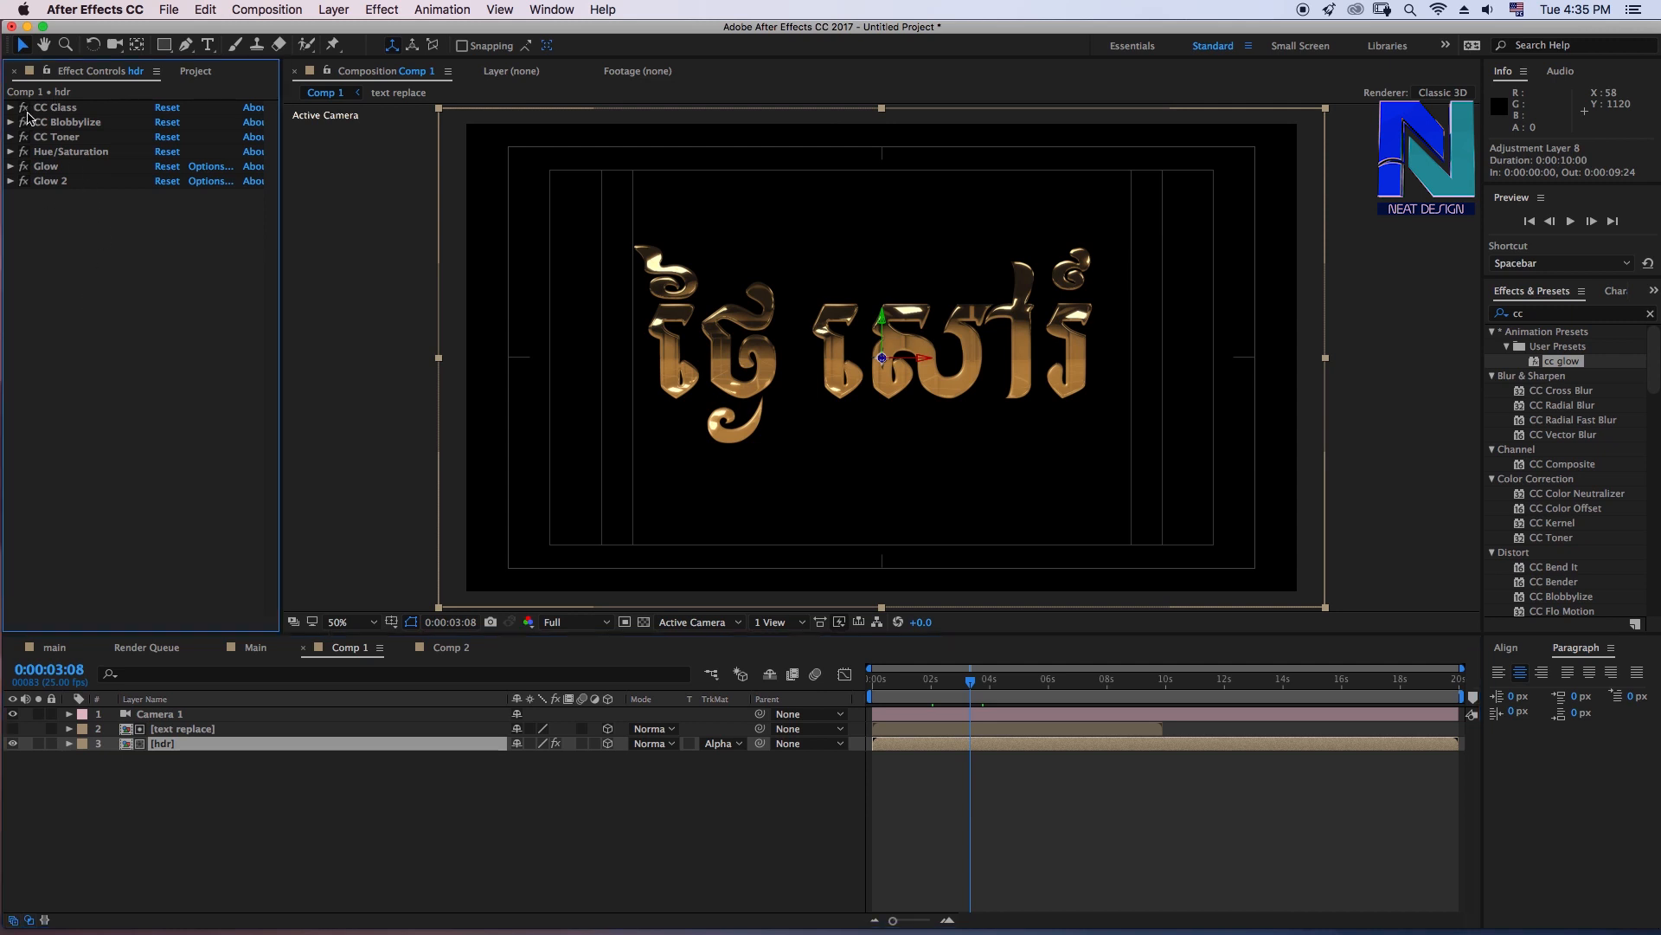
click(22, 107)
click(76, 108)
shift+click(60, 181)
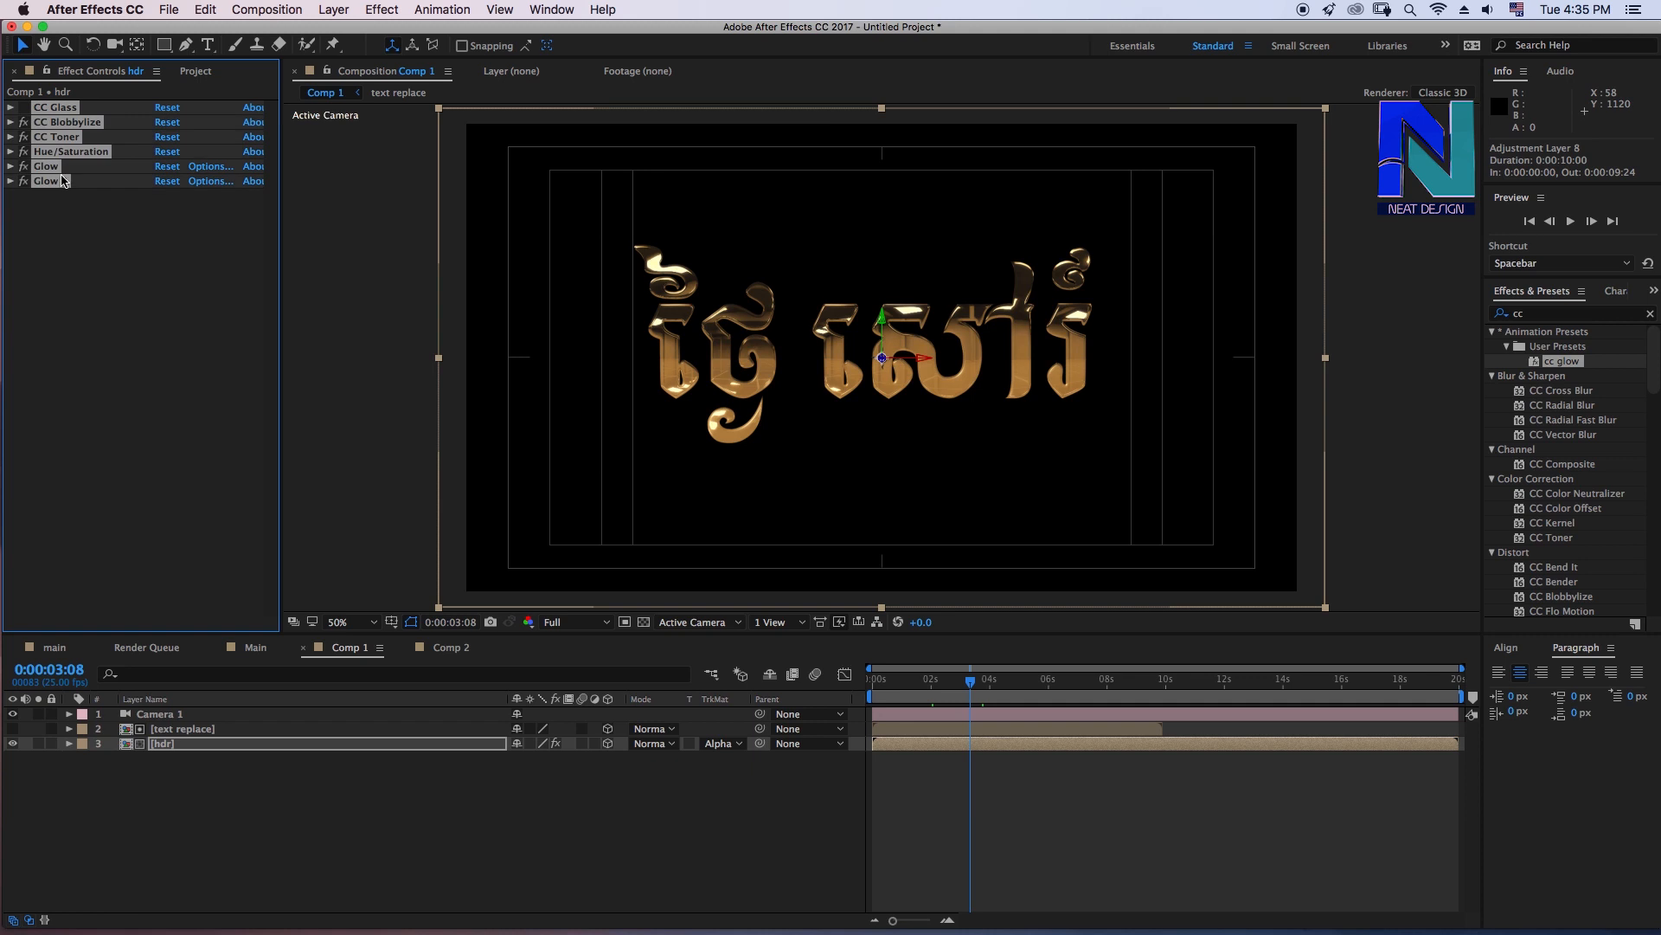
click(412, 10)
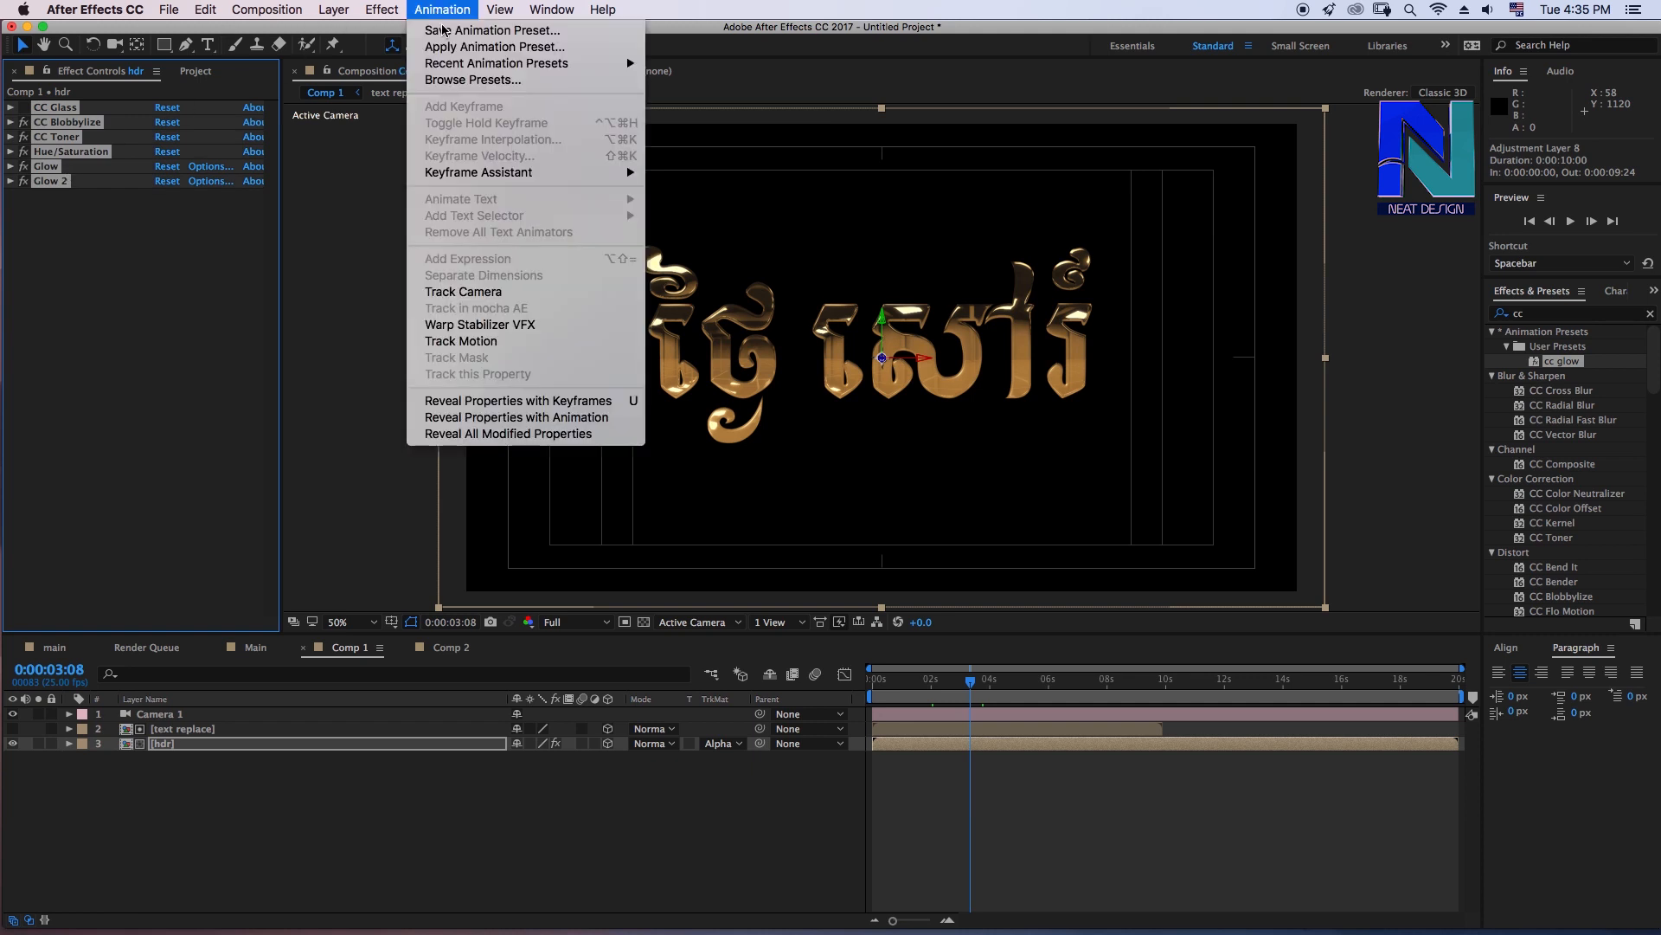
click(457, 30)
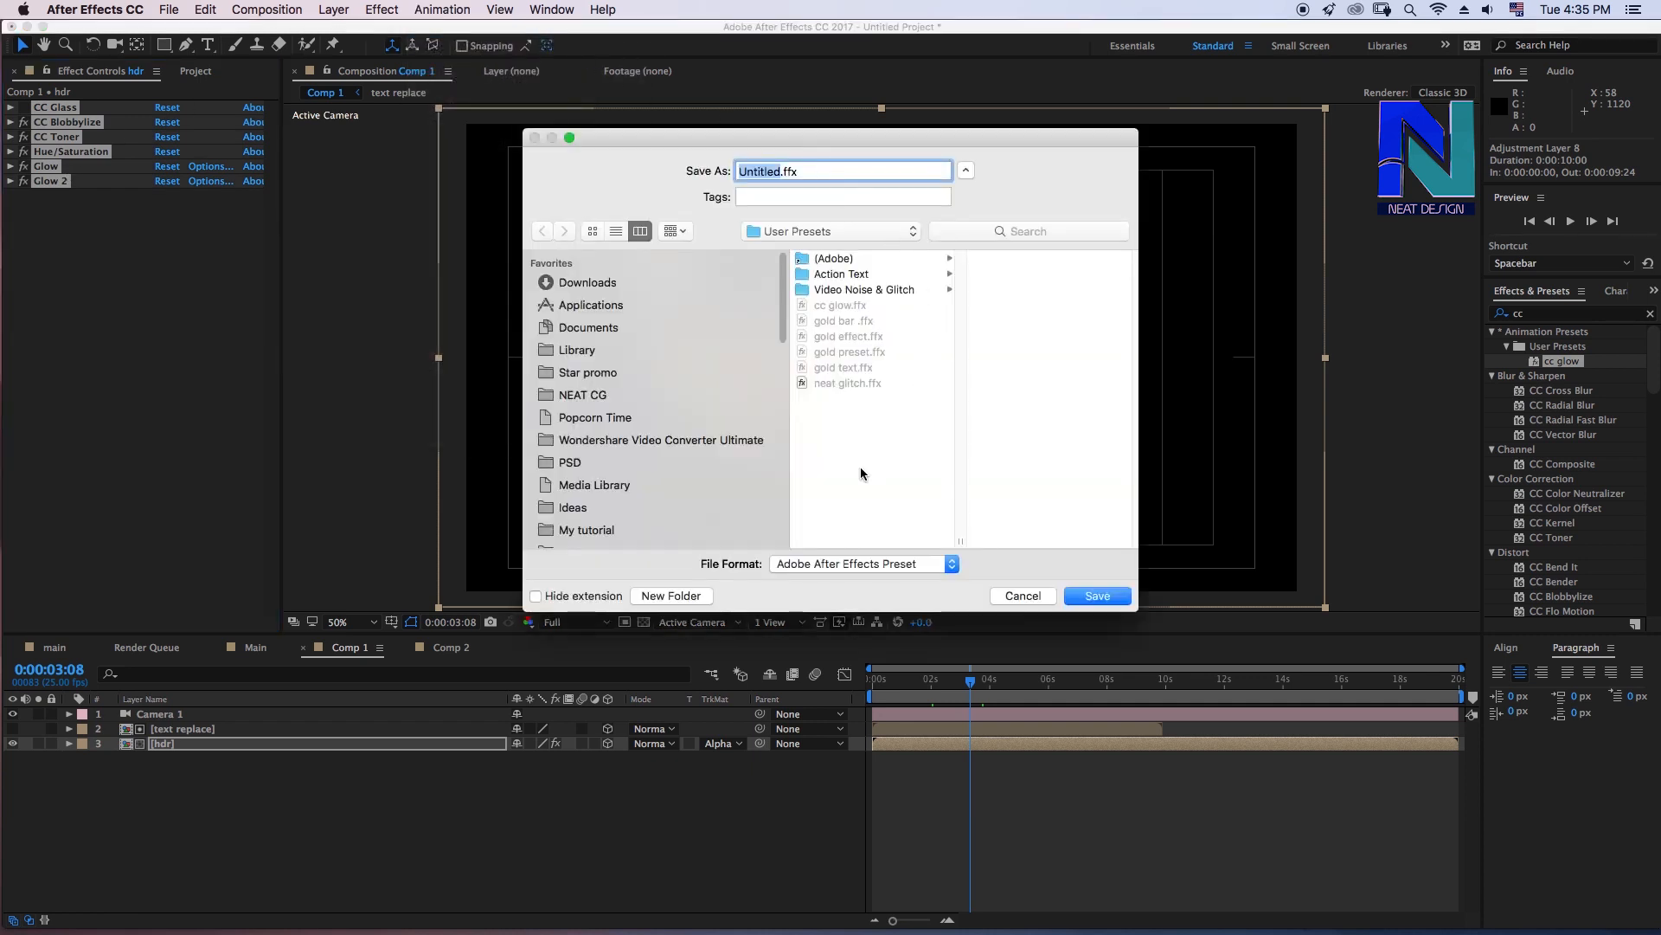
text(goa)
text(d neat)
click(1094, 596)
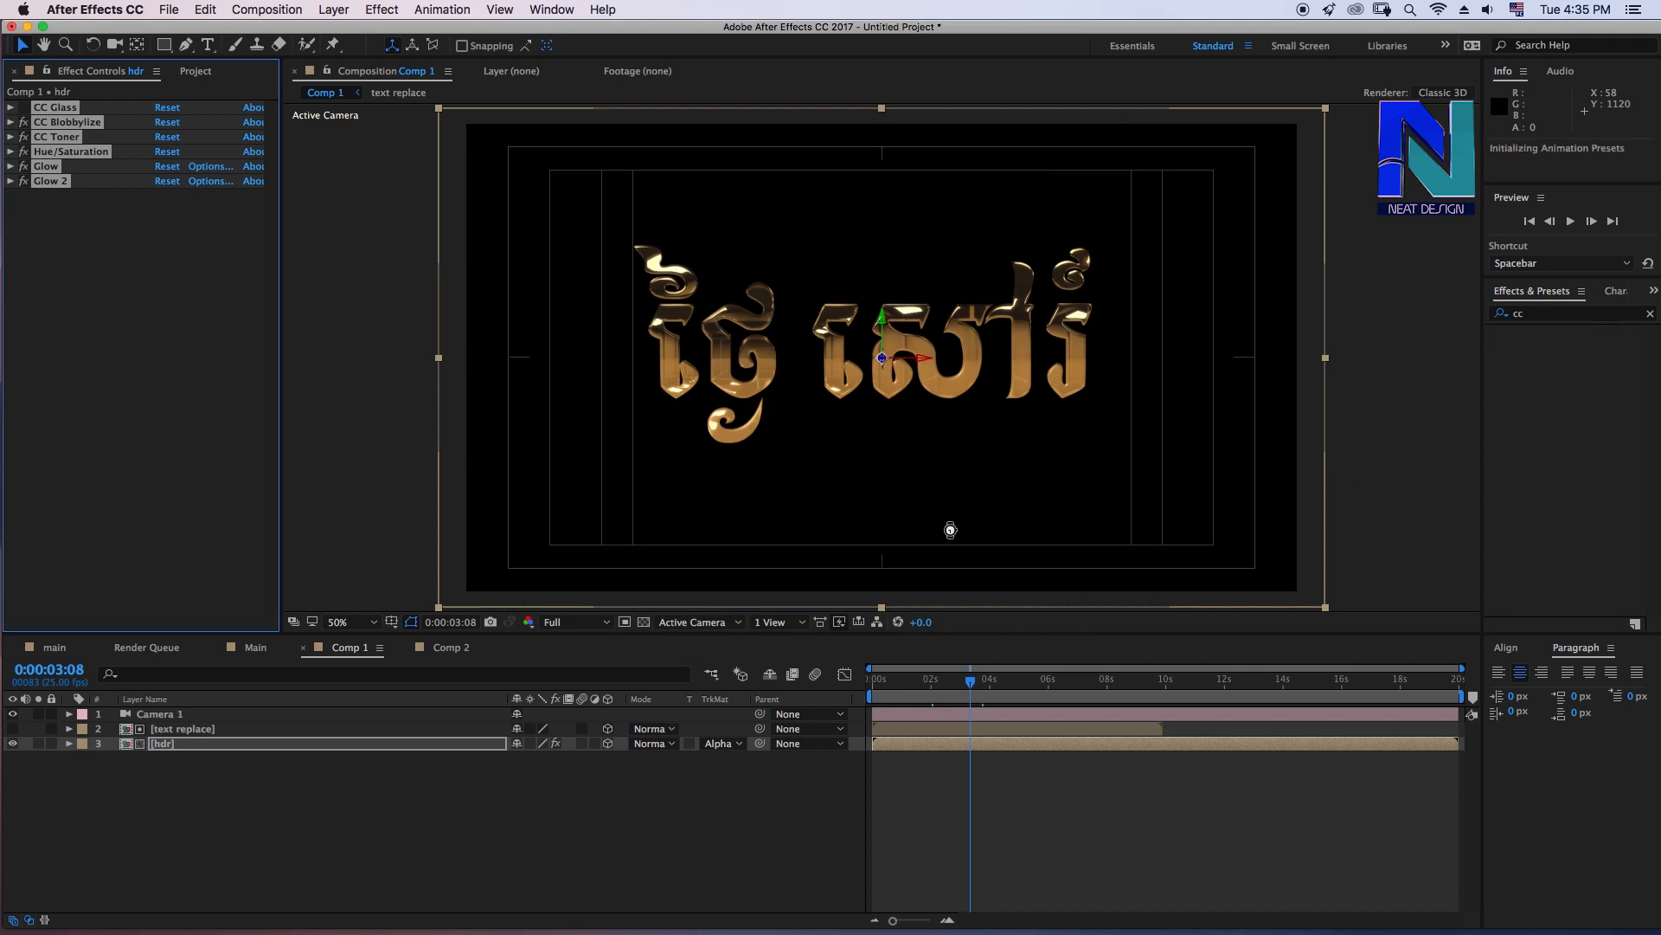
Open the hdr composition, search the presets for gold, and apply gold neat to the Warehouse-with-lights.jpg layer
click(291, 785)
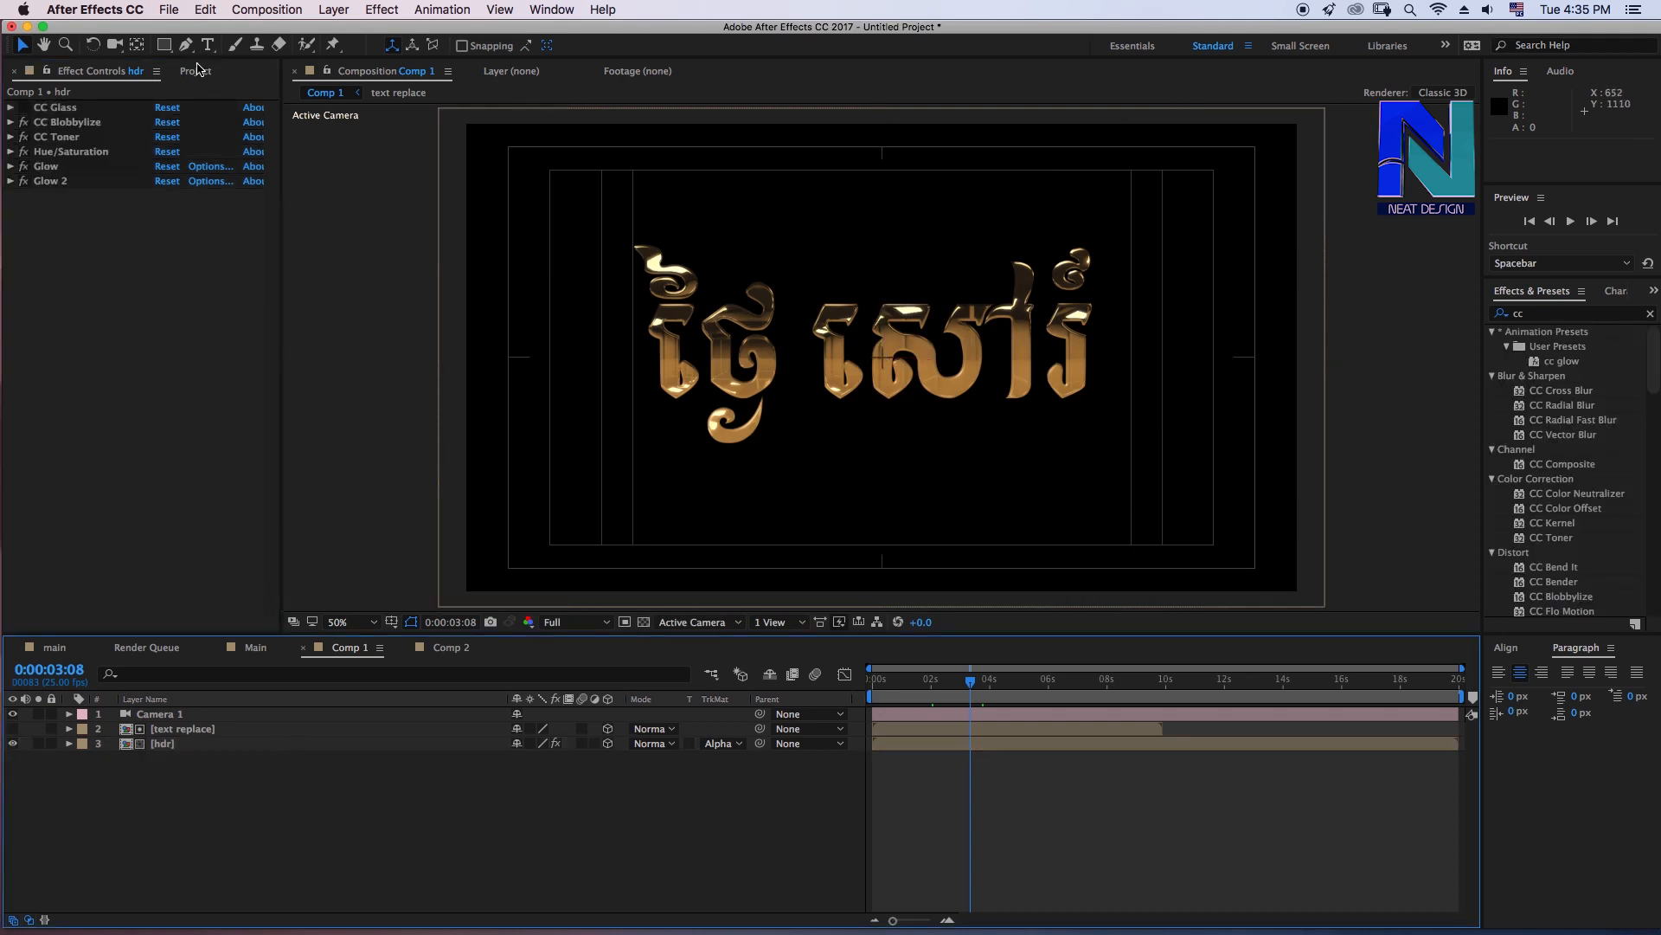
click(353, 648)
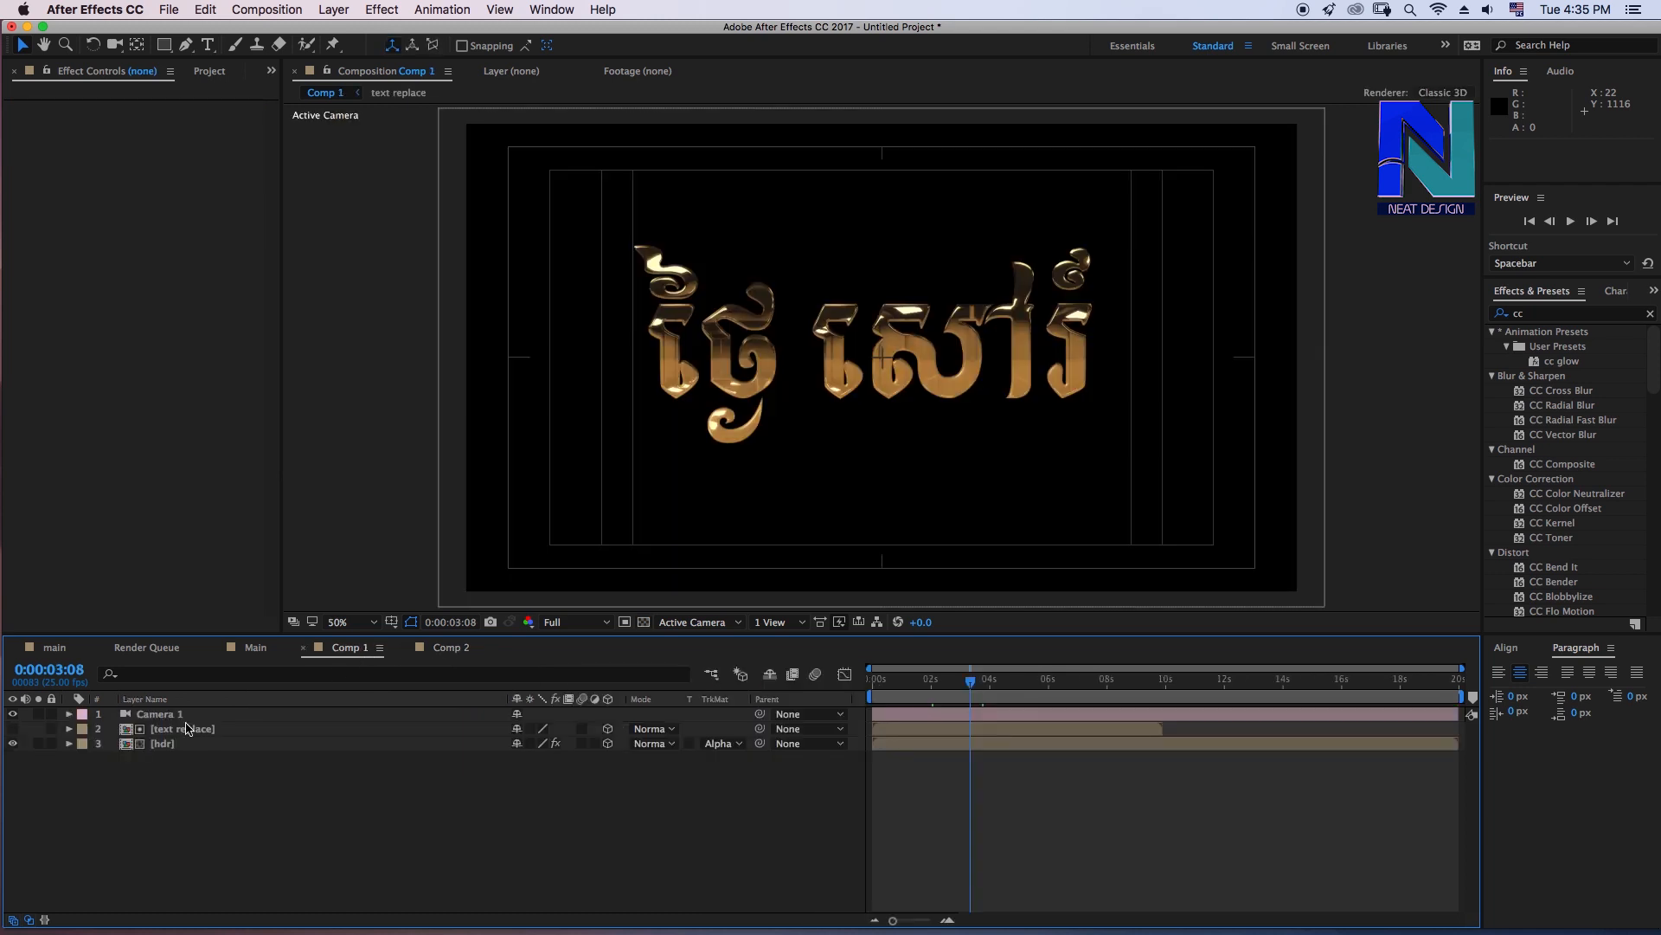
double_click(164, 745)
click(1532, 333)
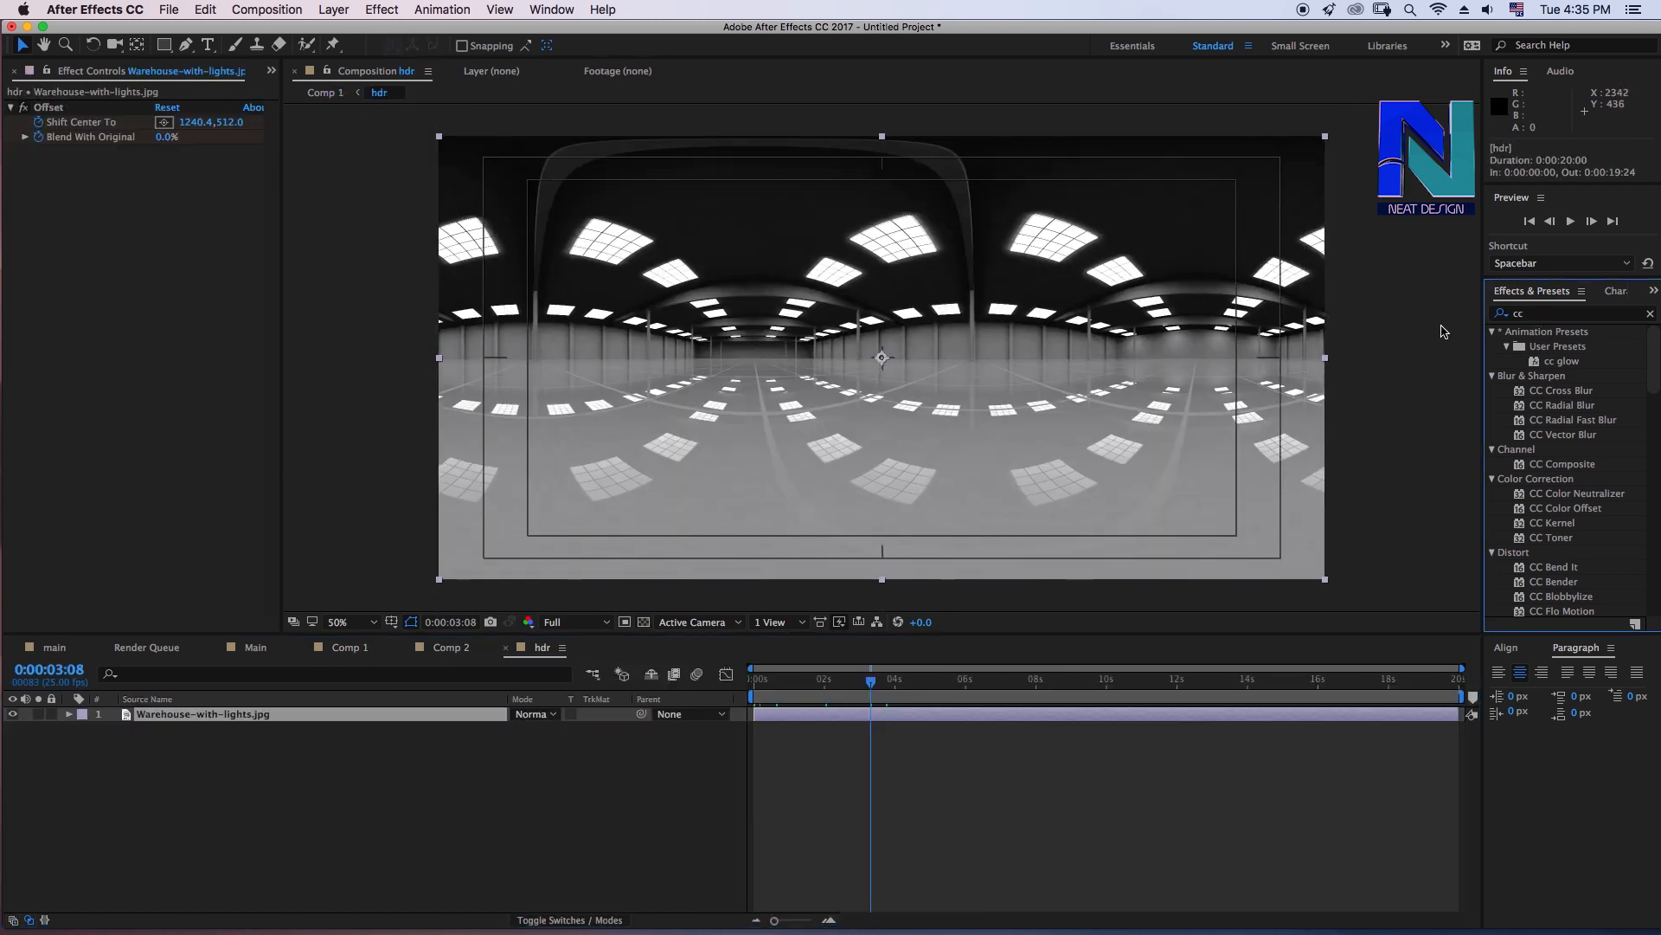
click(1494, 317)
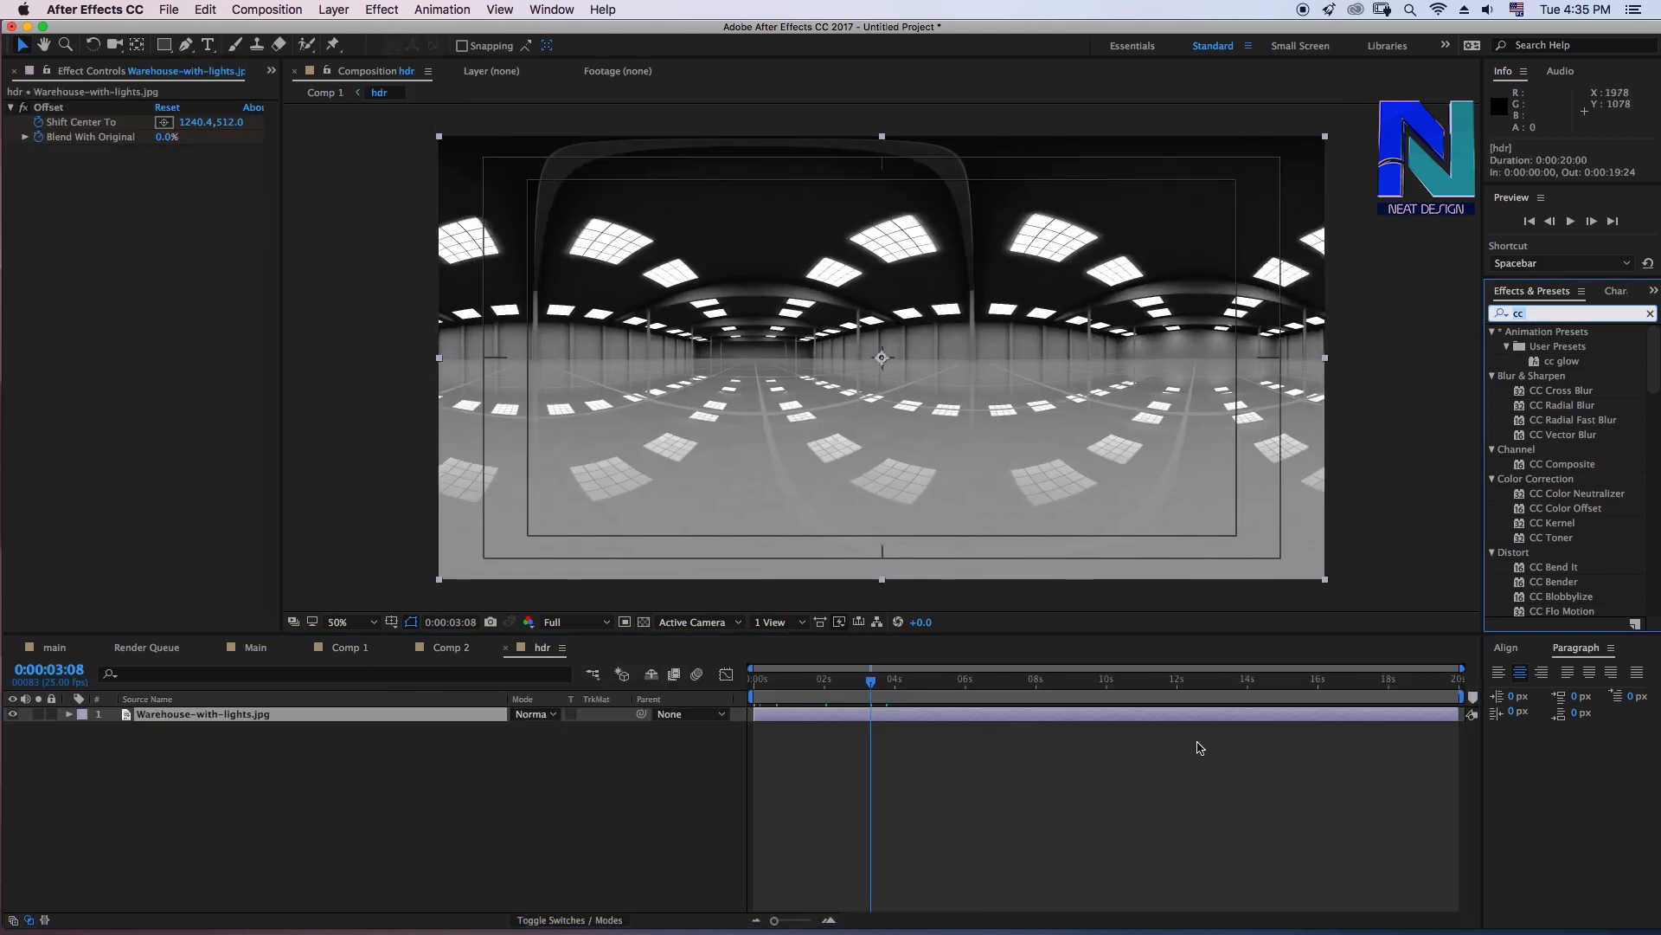
text(gold)
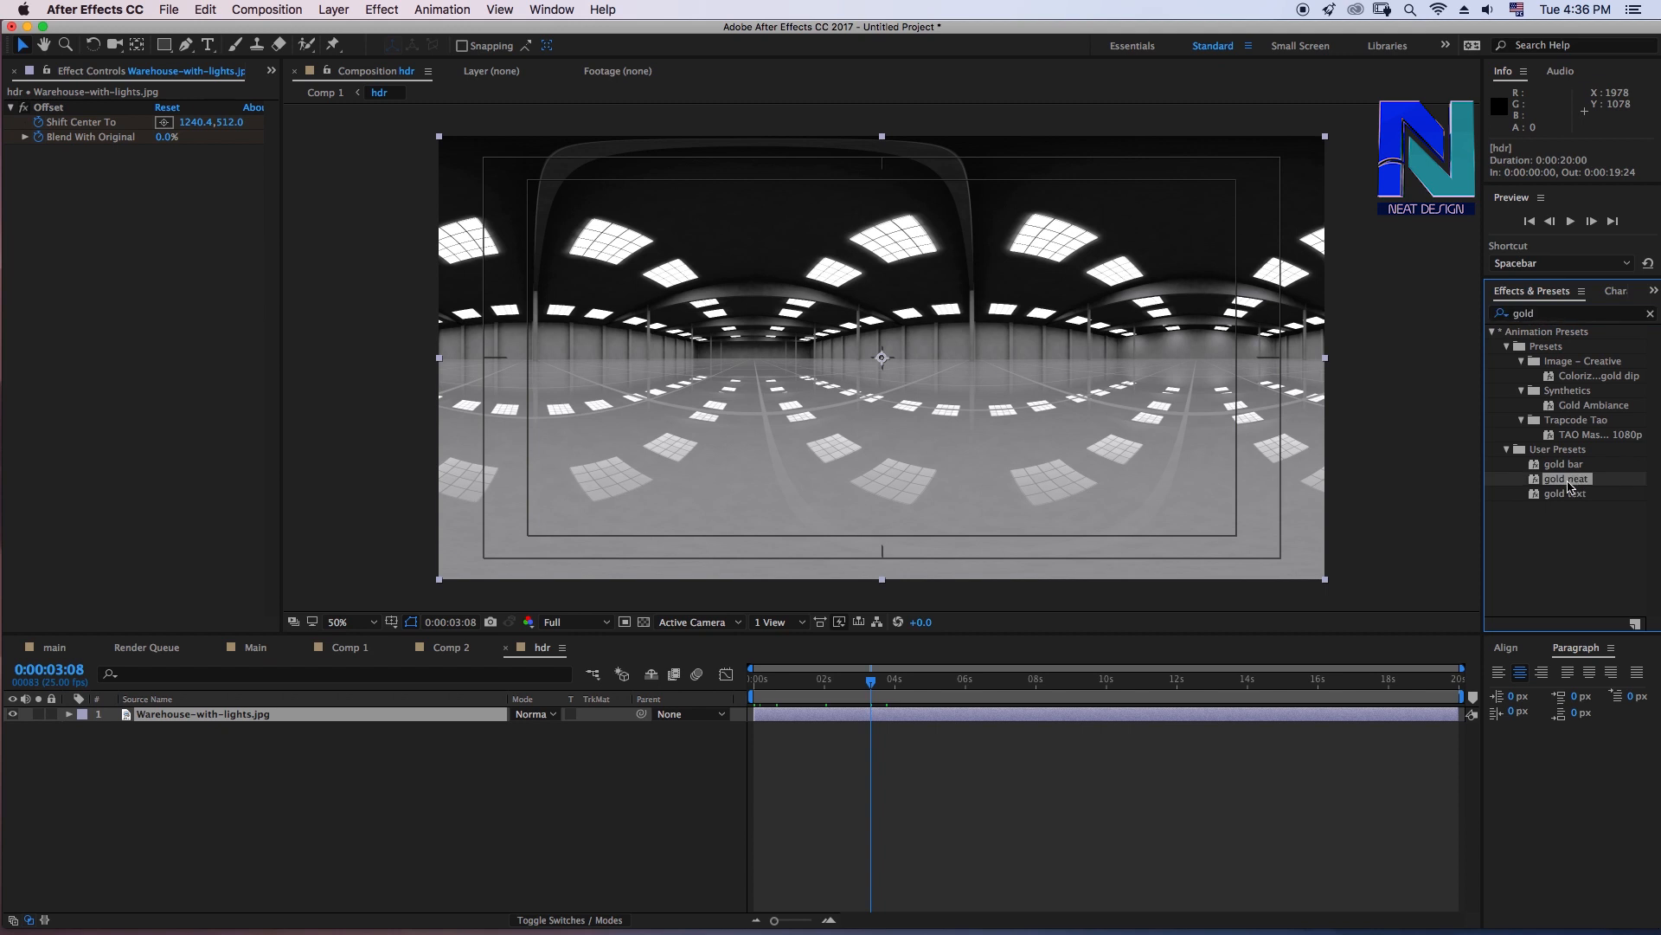
double_click(1568, 480)
Collapse the layer's effects, move the current time to 0:00:01:08 to preview the gold look, and turn on CC Glass
click(826, 681)
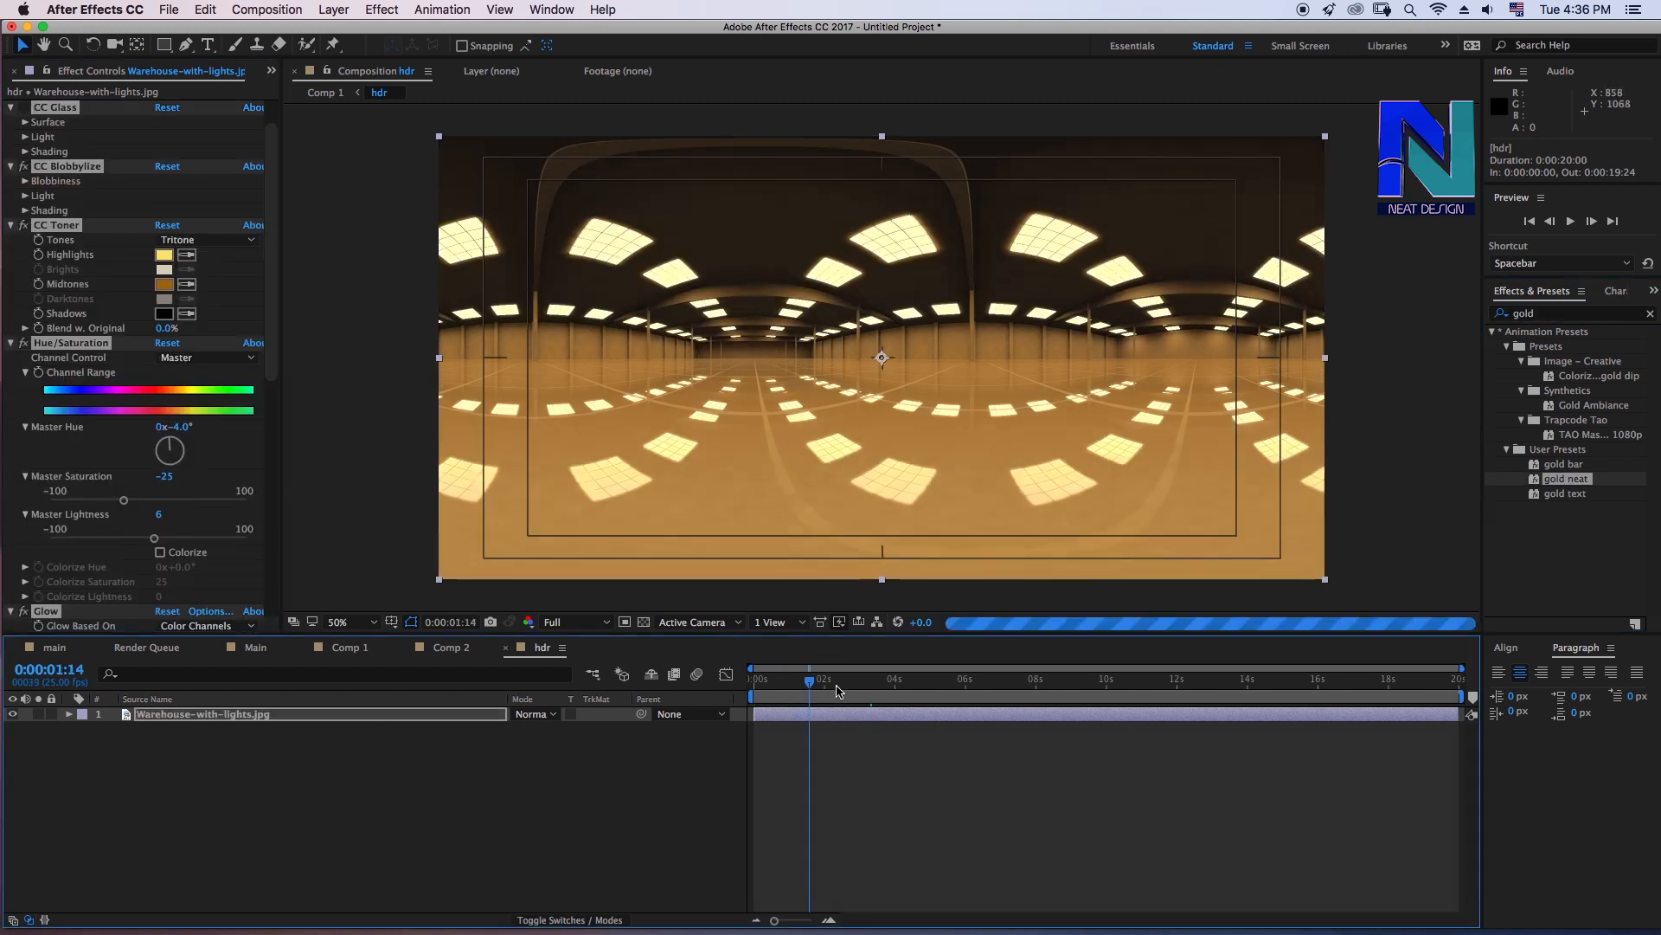
click(11, 107)
click(11, 107)
click(103, 269)
drag(819, 703, 800, 692)
click(24, 122)
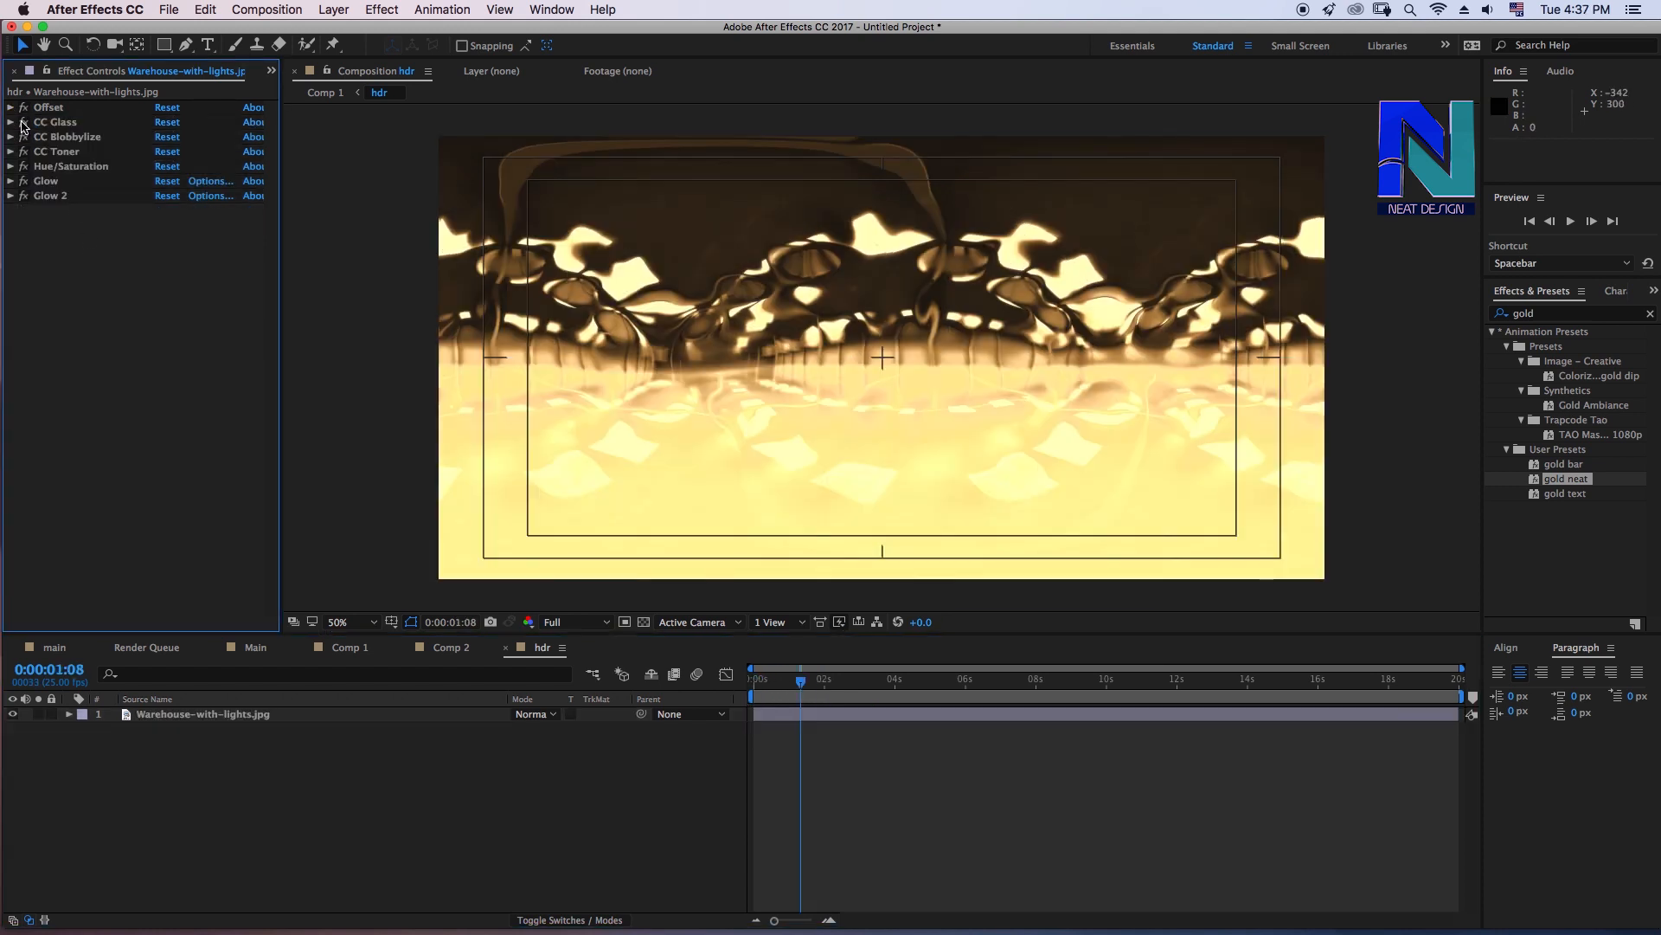